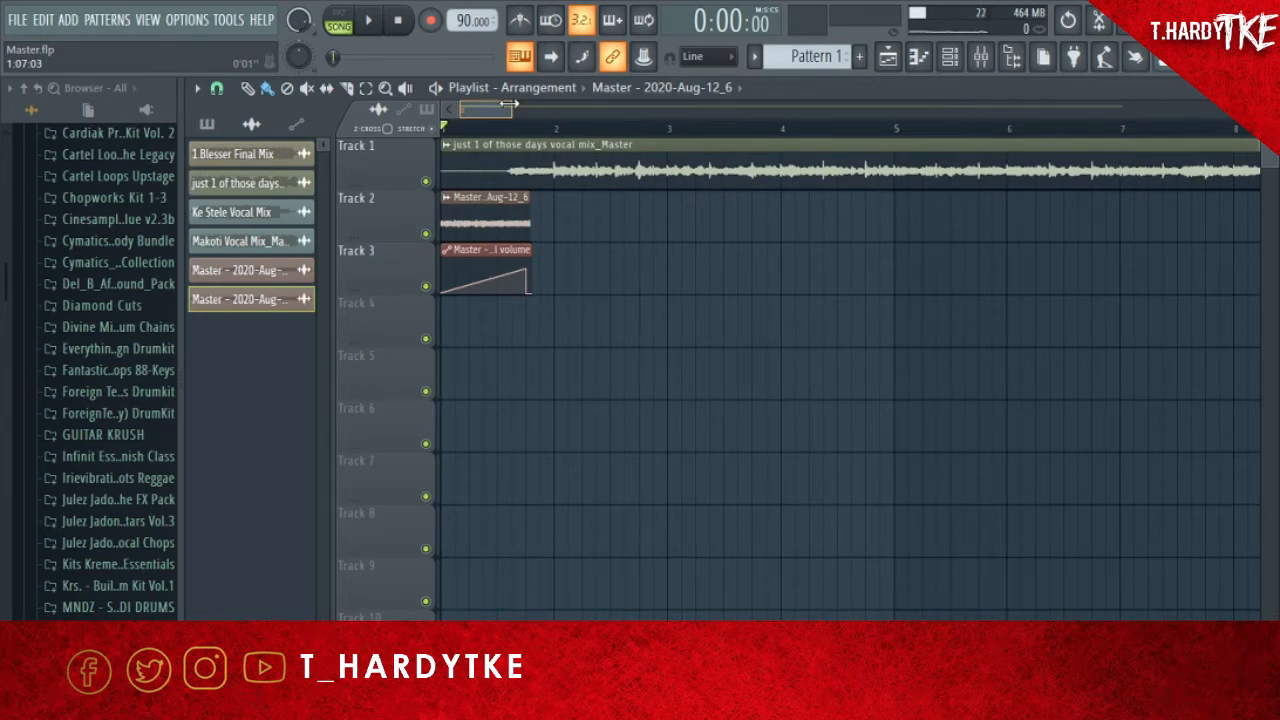
Step: Play the arrangement from the start to hear the vocal mix together with the faded-in intro clip
left_click_drag(508, 104, 494, 104)
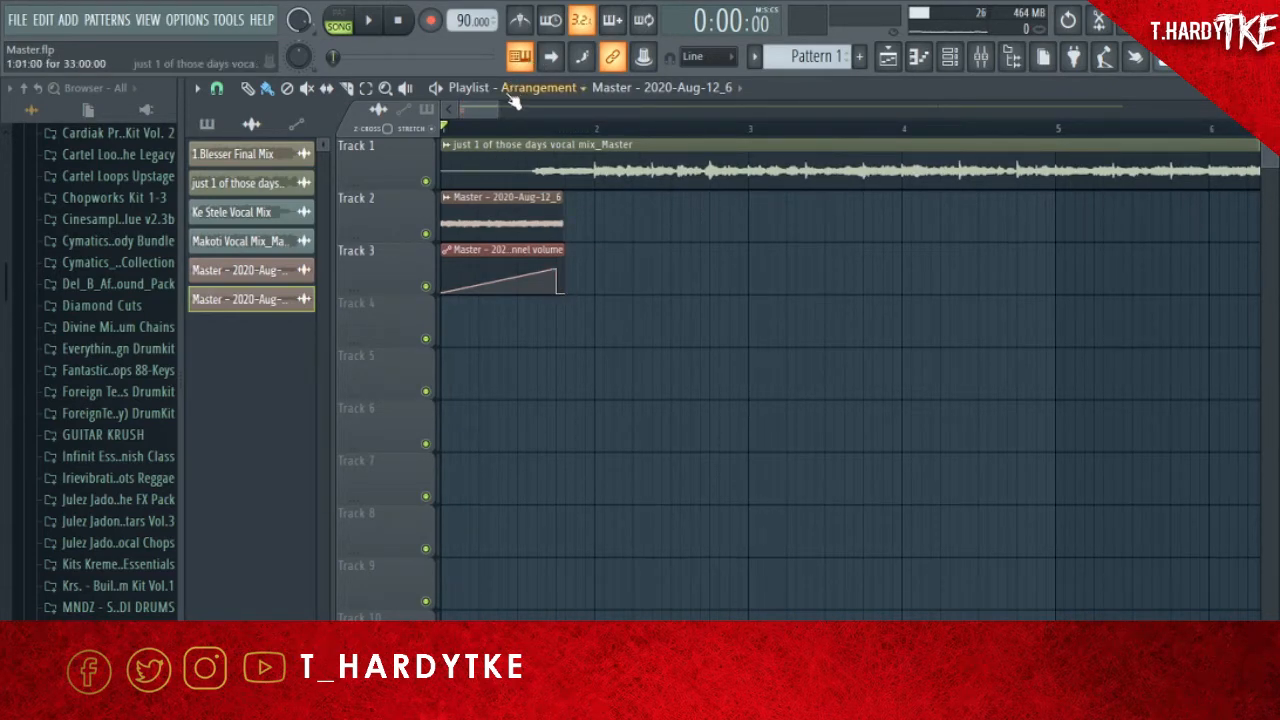
key("space")
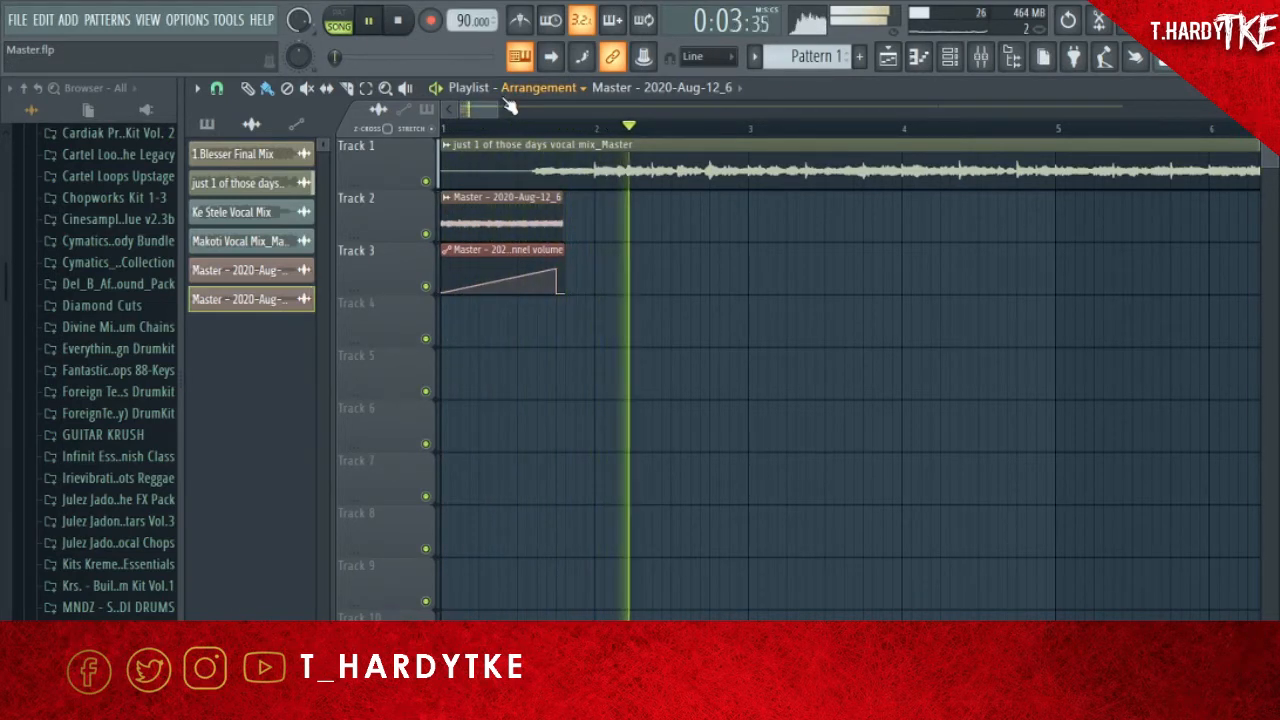
key("space")
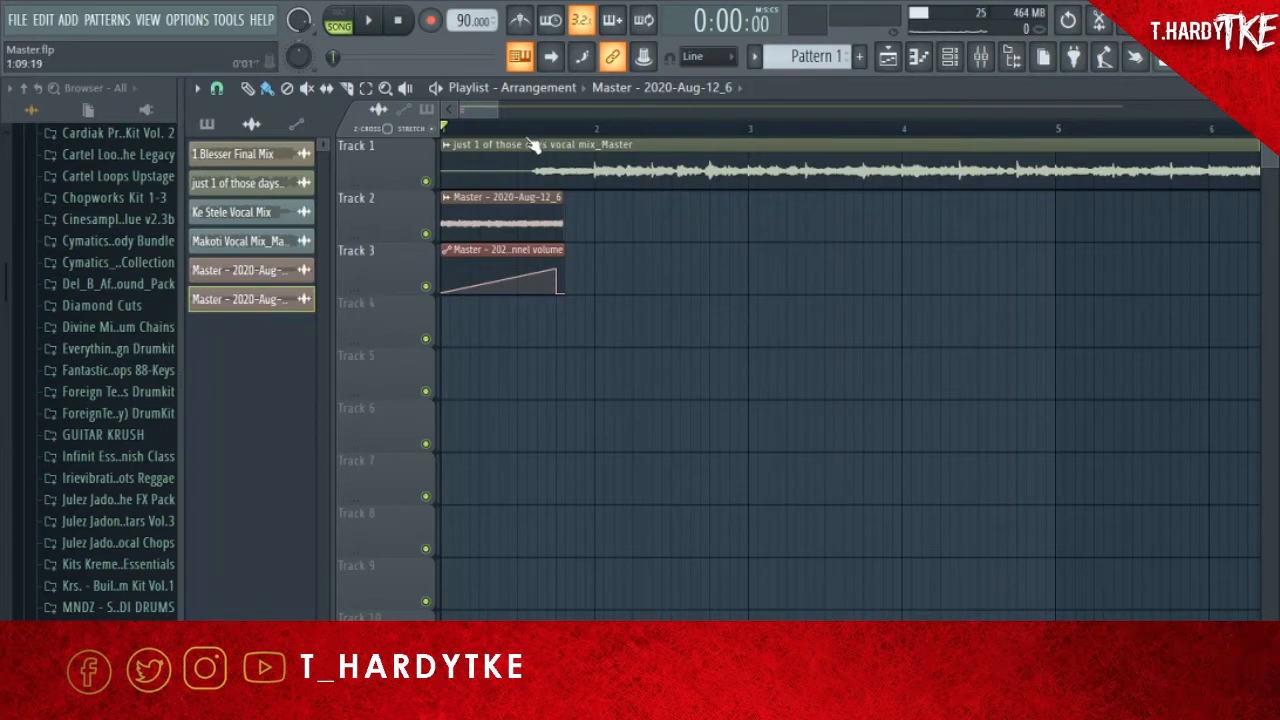
left_click_drag(499, 110, 493, 106)
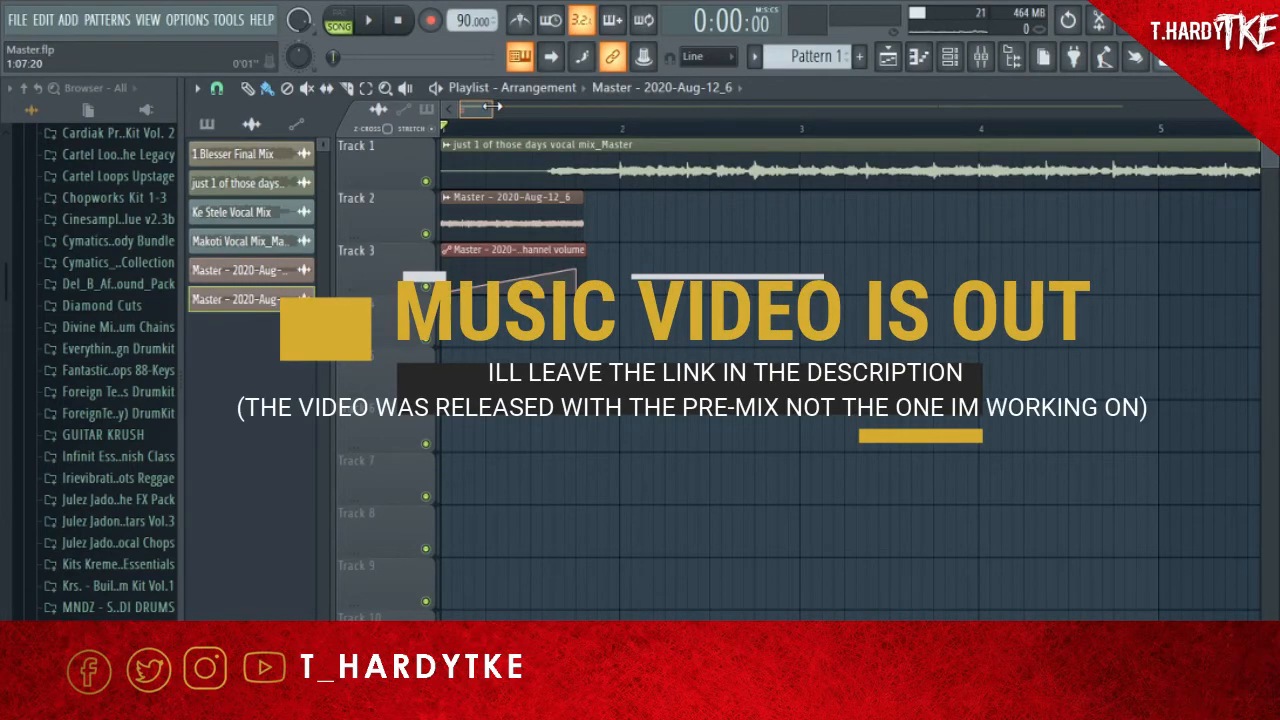
Step: Mute Track 2 and Track 3 and play the vocal mix on Track 1 alone from the start
left_click(430, 234)
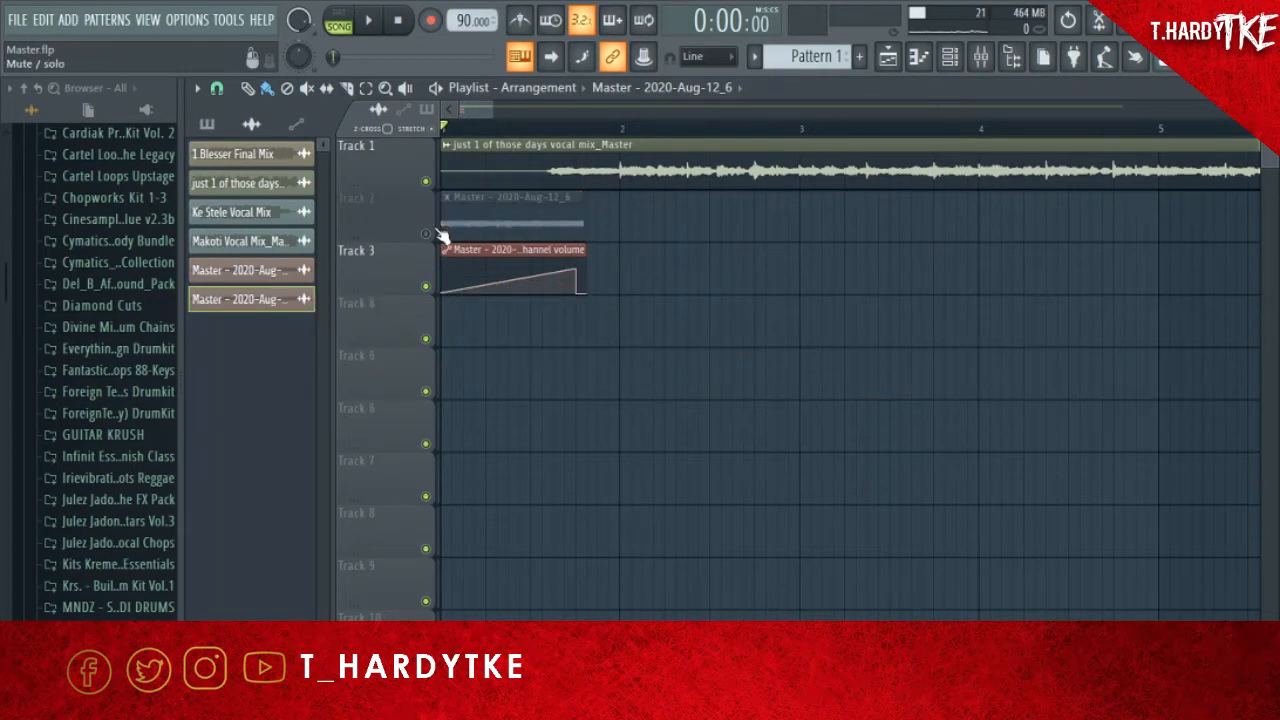
left_click(425, 289)
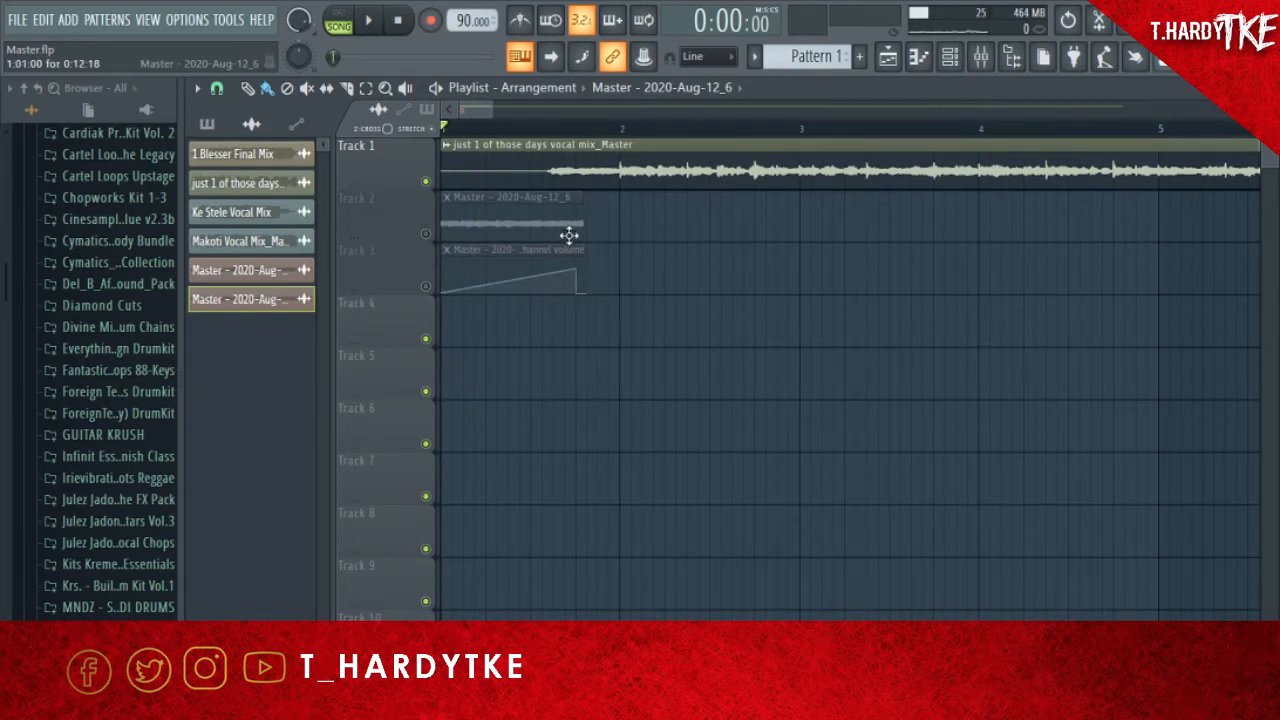
key("space")
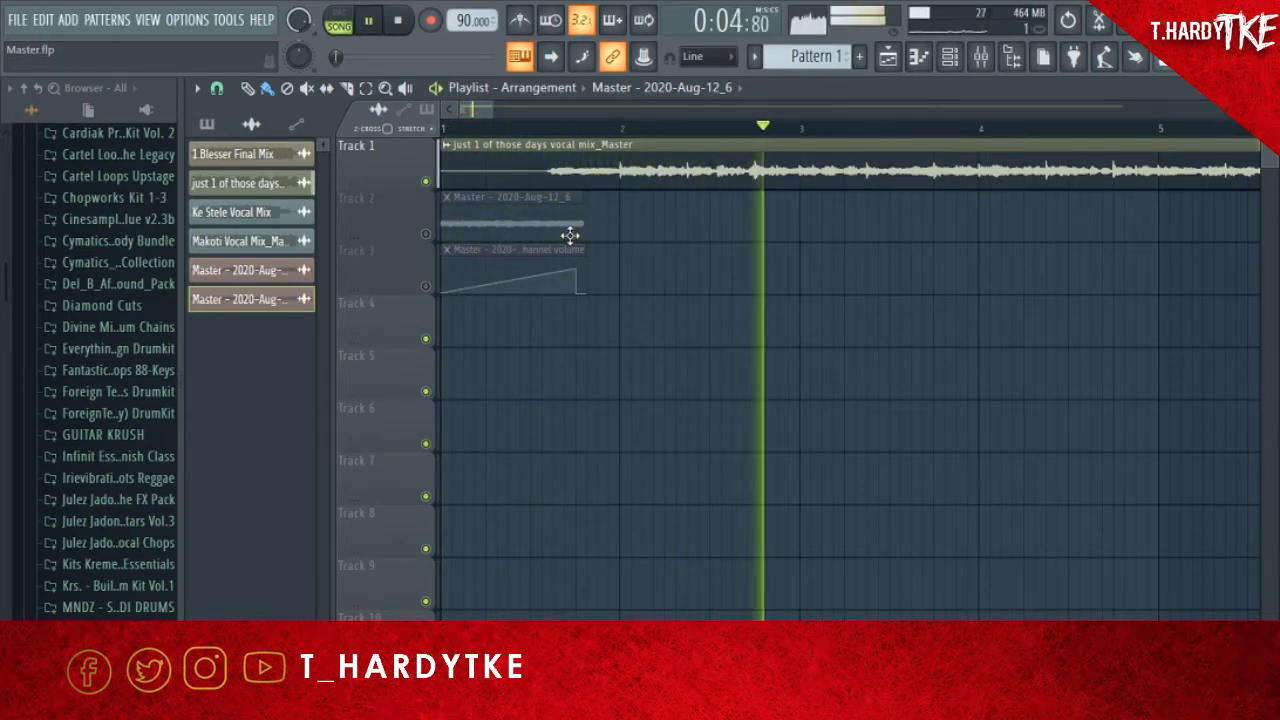
key("space")
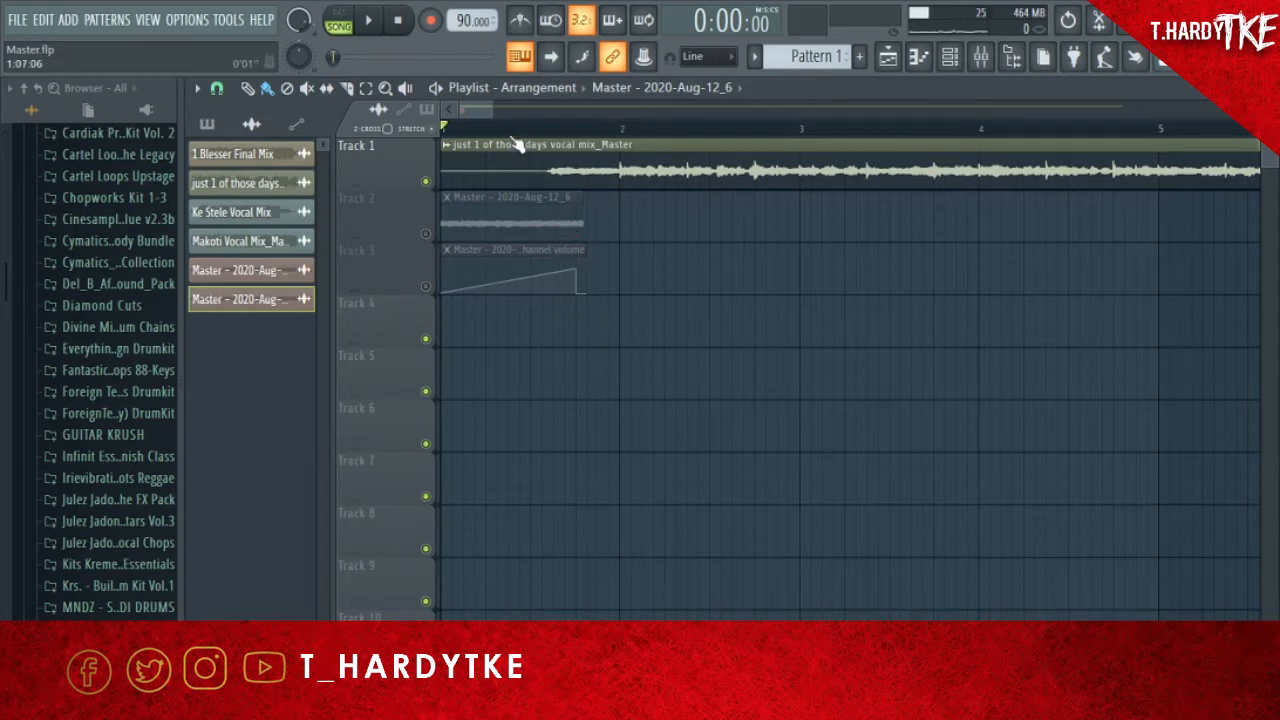
Step: Unmute Track 2 and Track 3 and play the intro with all tracks from the start
mouse_move(492, 110)
left_mouse_down()
mouse_move(473, 110)
mouse_move(486, 111)
left_mouse_up()
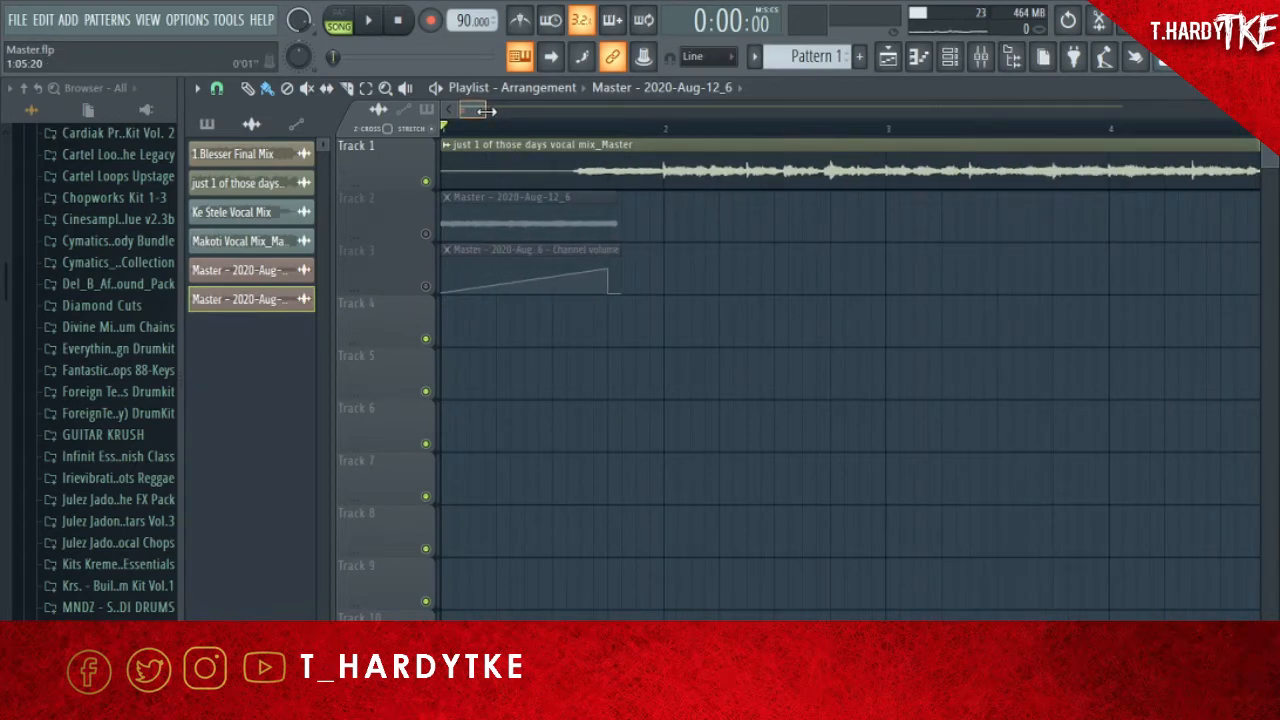
left_click_drag(485, 111, 494, 111)
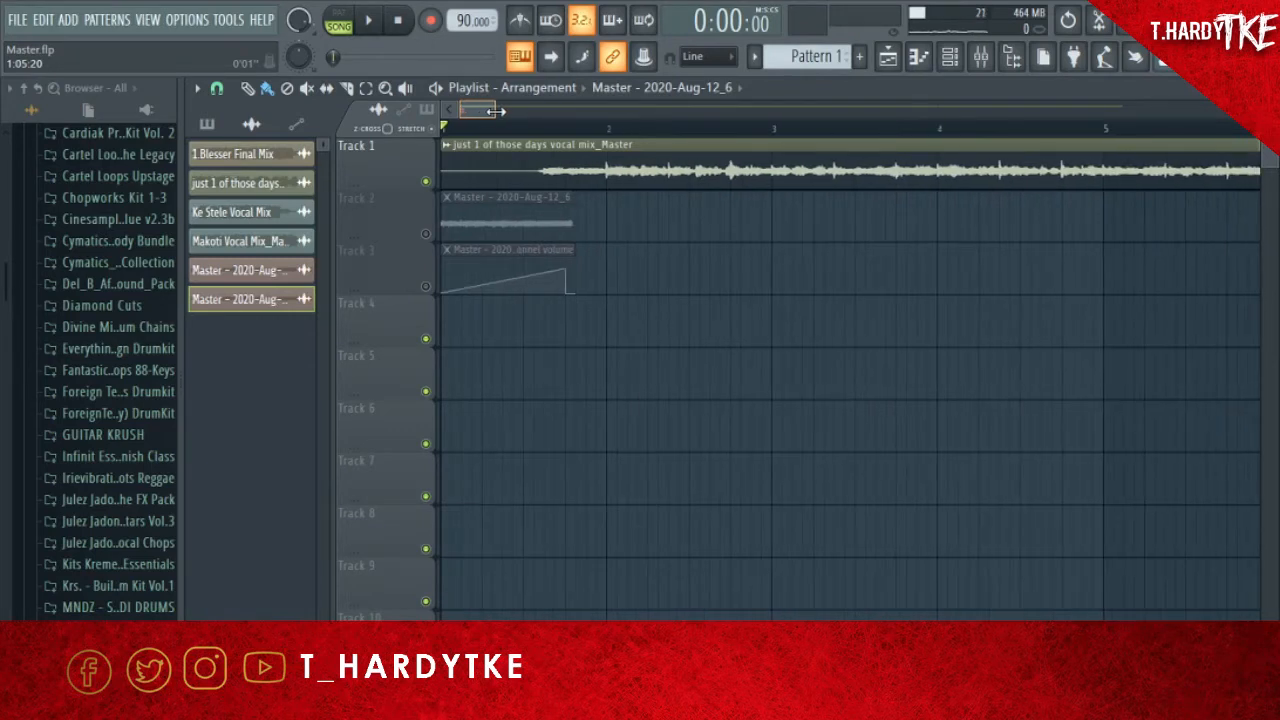
left_click(426, 233)
left_click(430, 285)
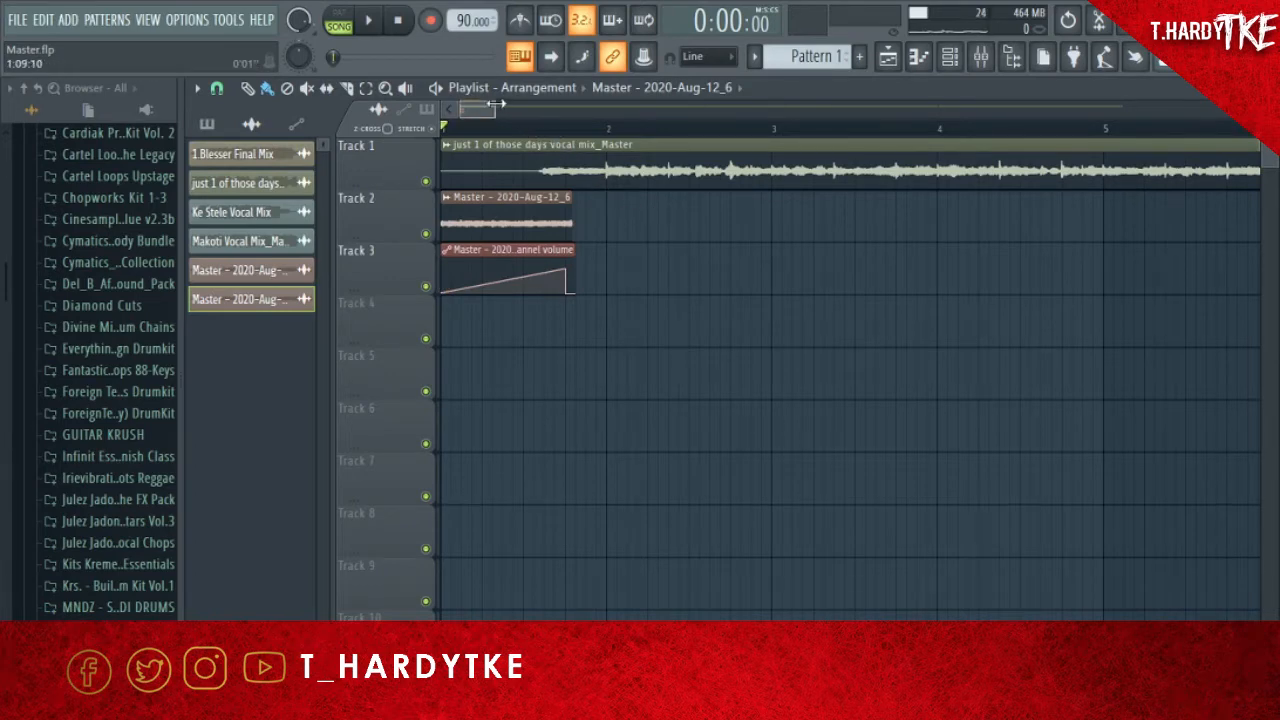
left_click_drag(494, 111, 492, 111)
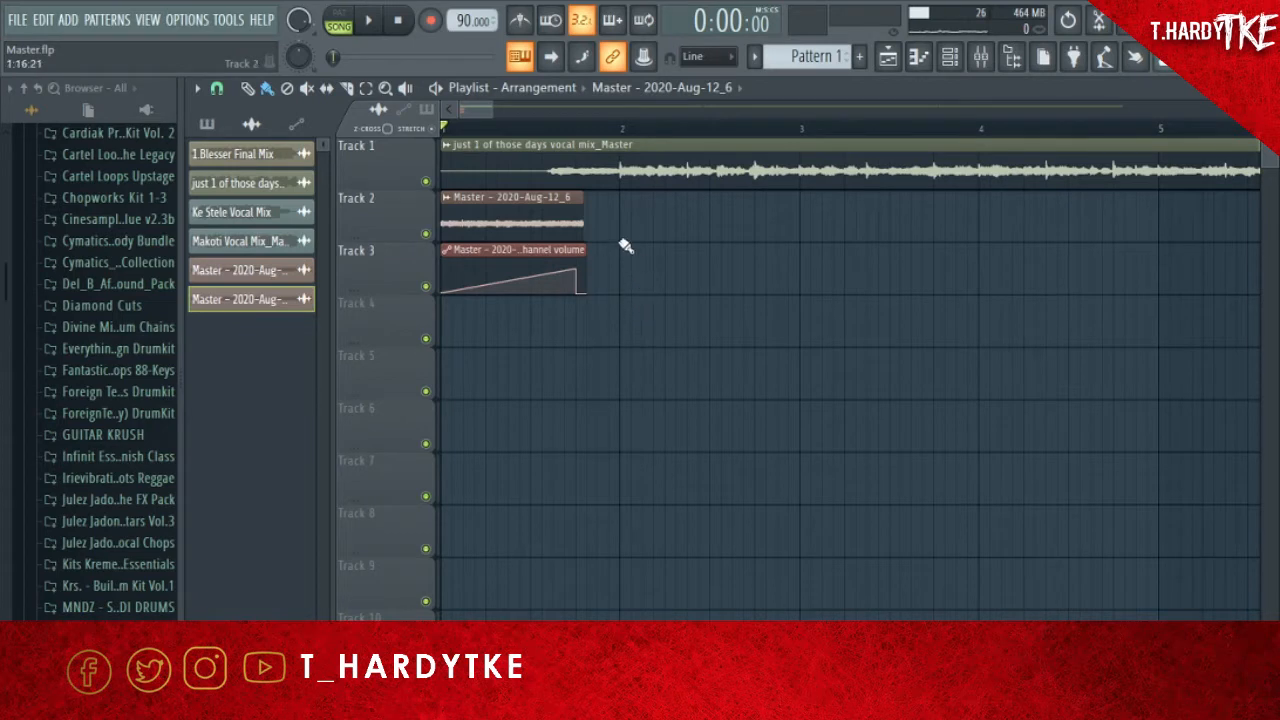
key("space")
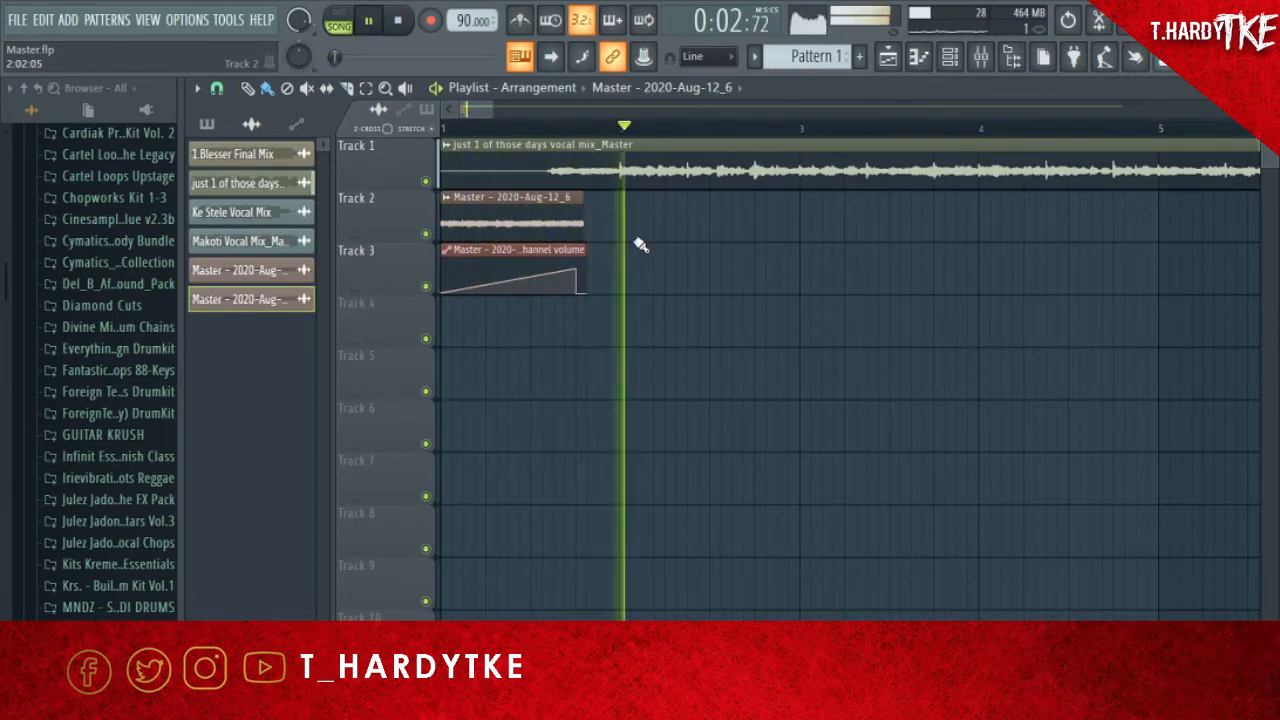
key("space")
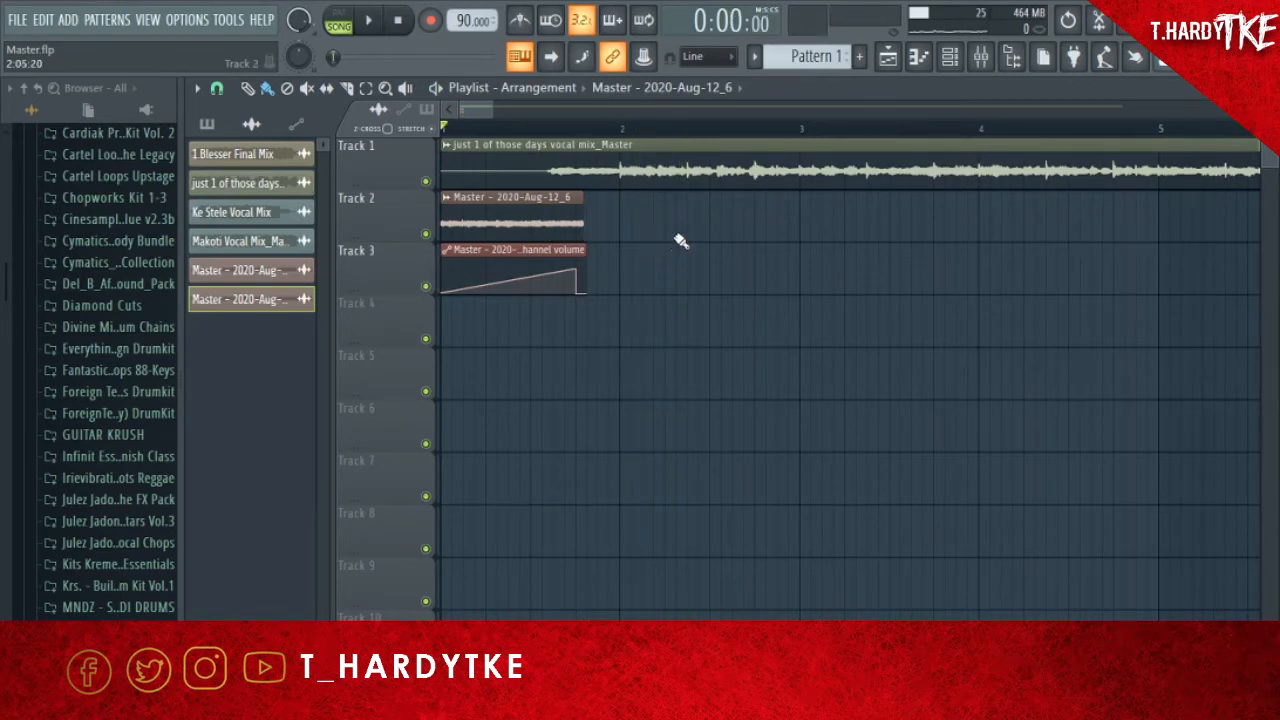
Step: Delete the volume automation clip on Track 3 and the Master - 2020-Aug-12_6 clip on Track 2, leaving the Track 1 vocal mix selected
right_click(507, 252)
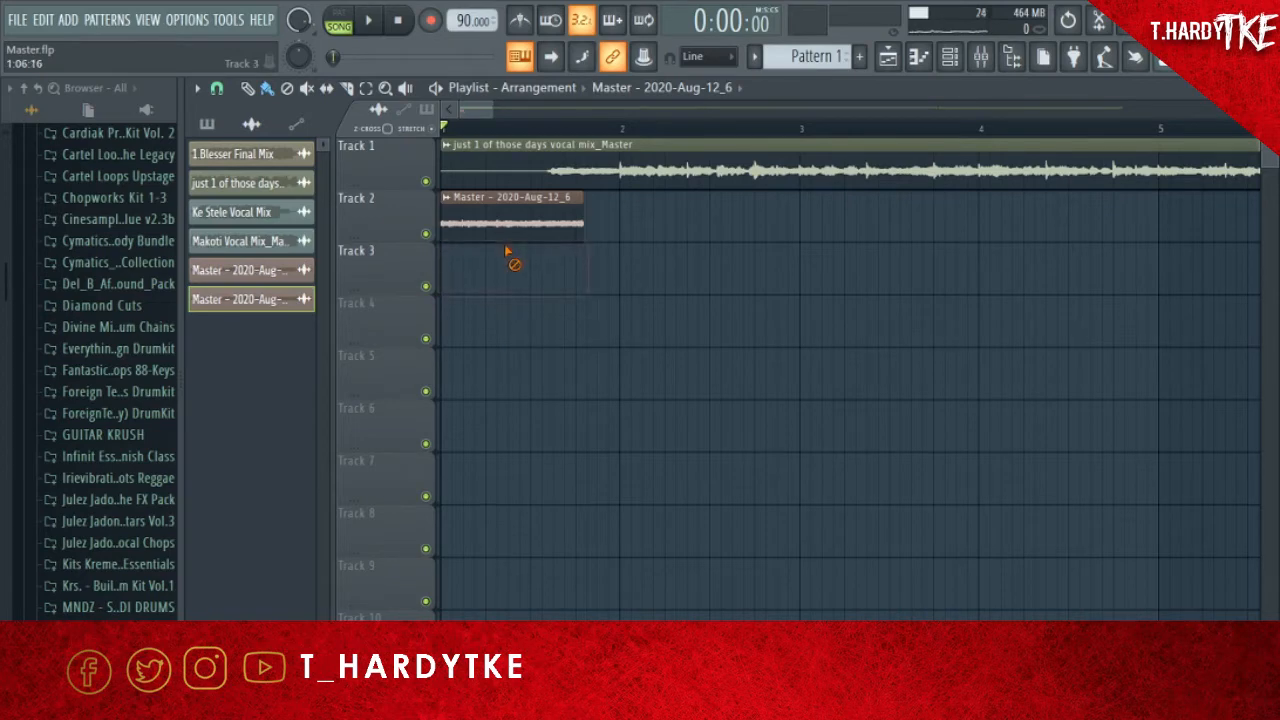
right_click(508, 238)
left_click(565, 157)
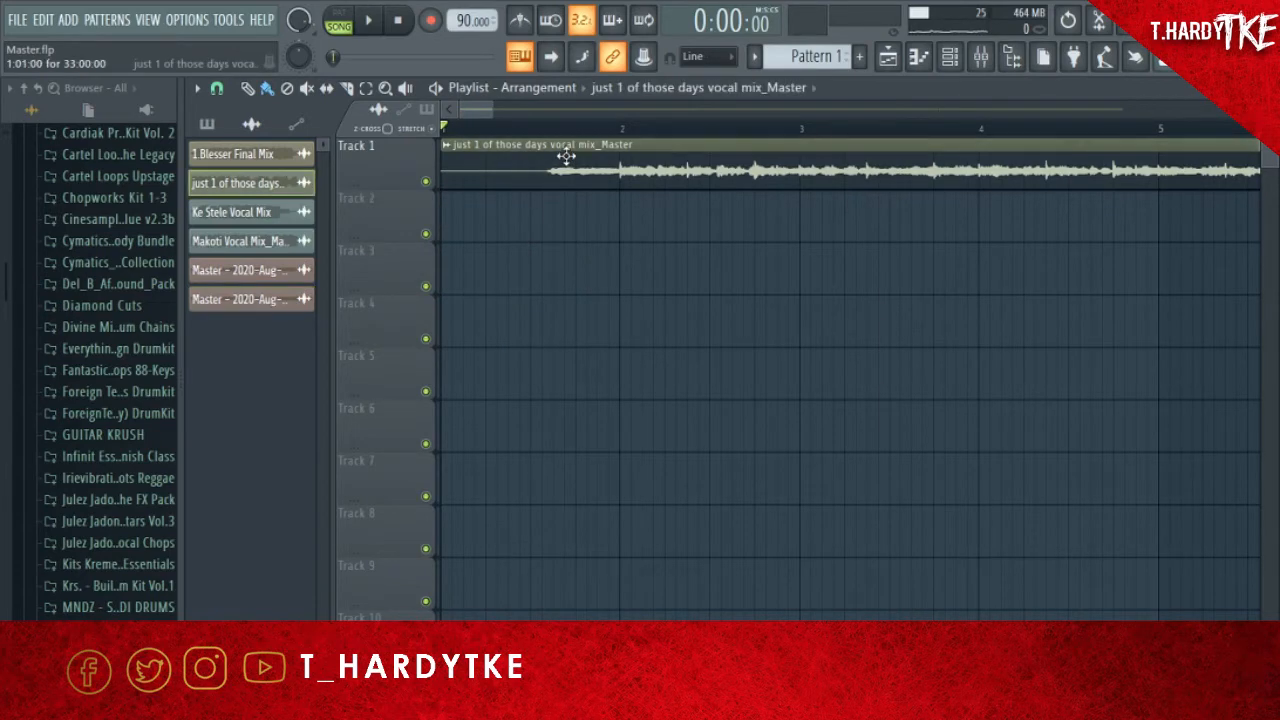
double_click(566, 155)
left_click_drag(540, 182, 578, 157)
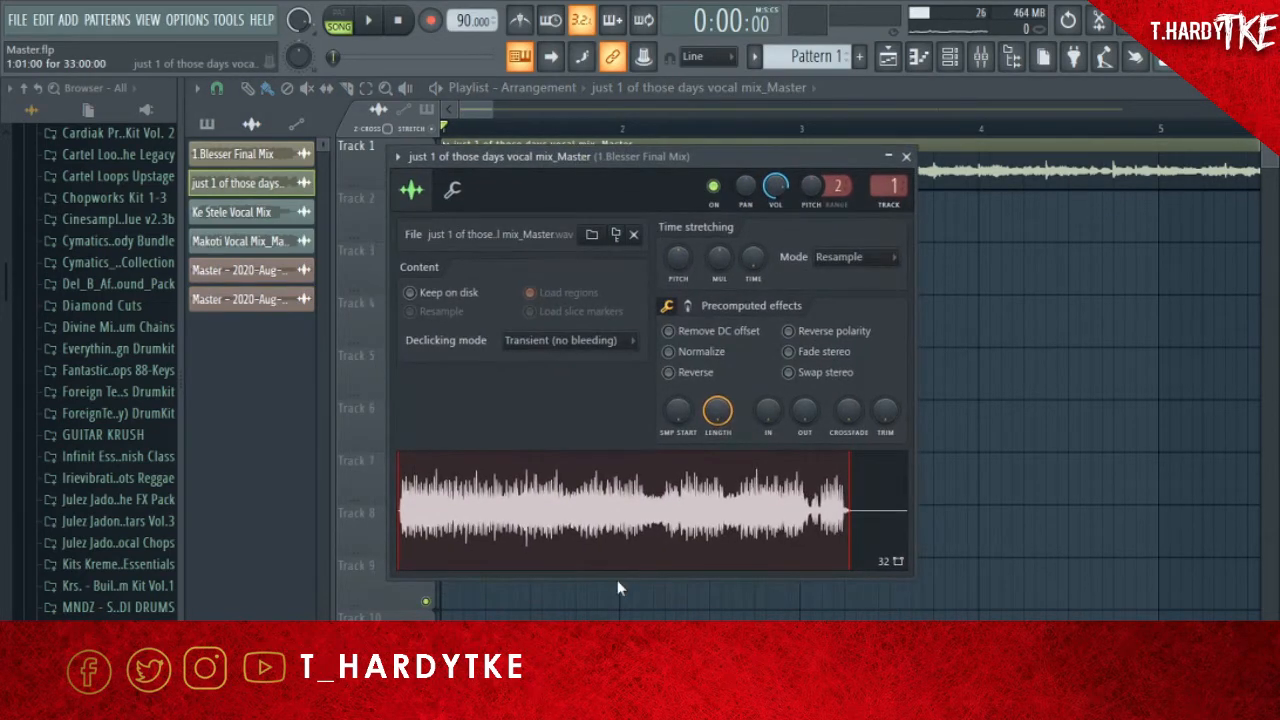
right_click(645, 558)
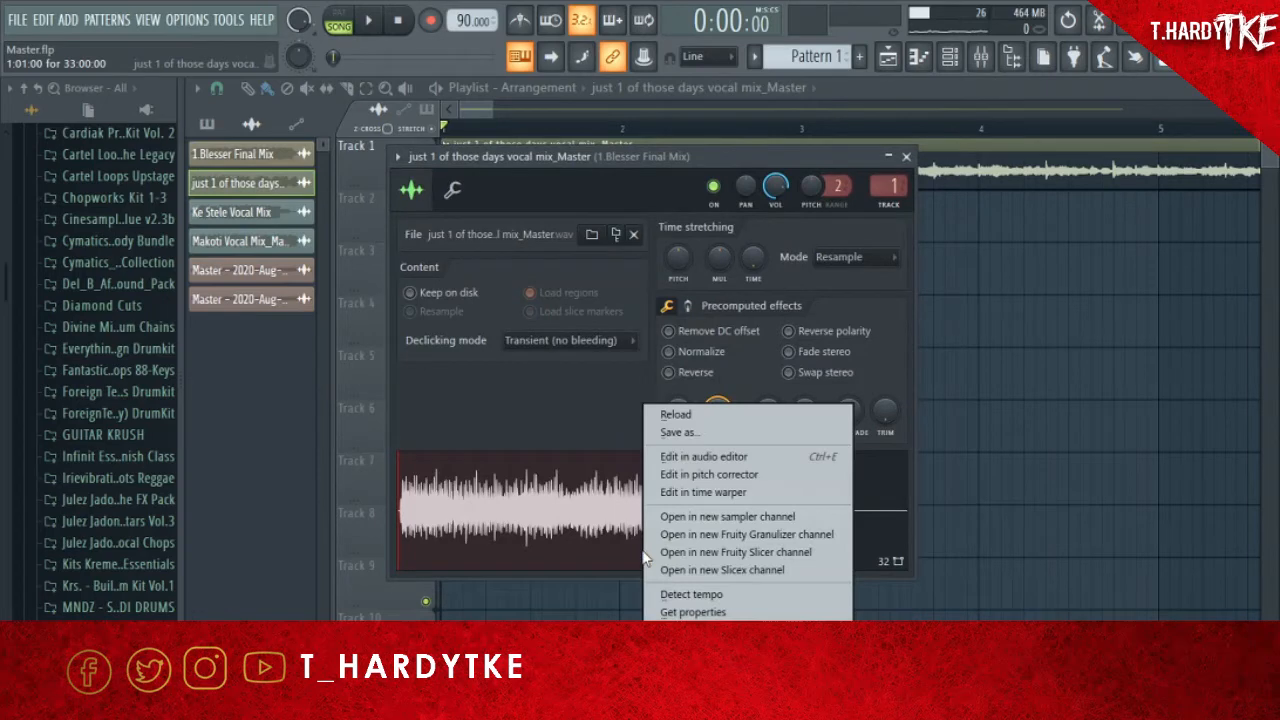
left_click(705, 456)
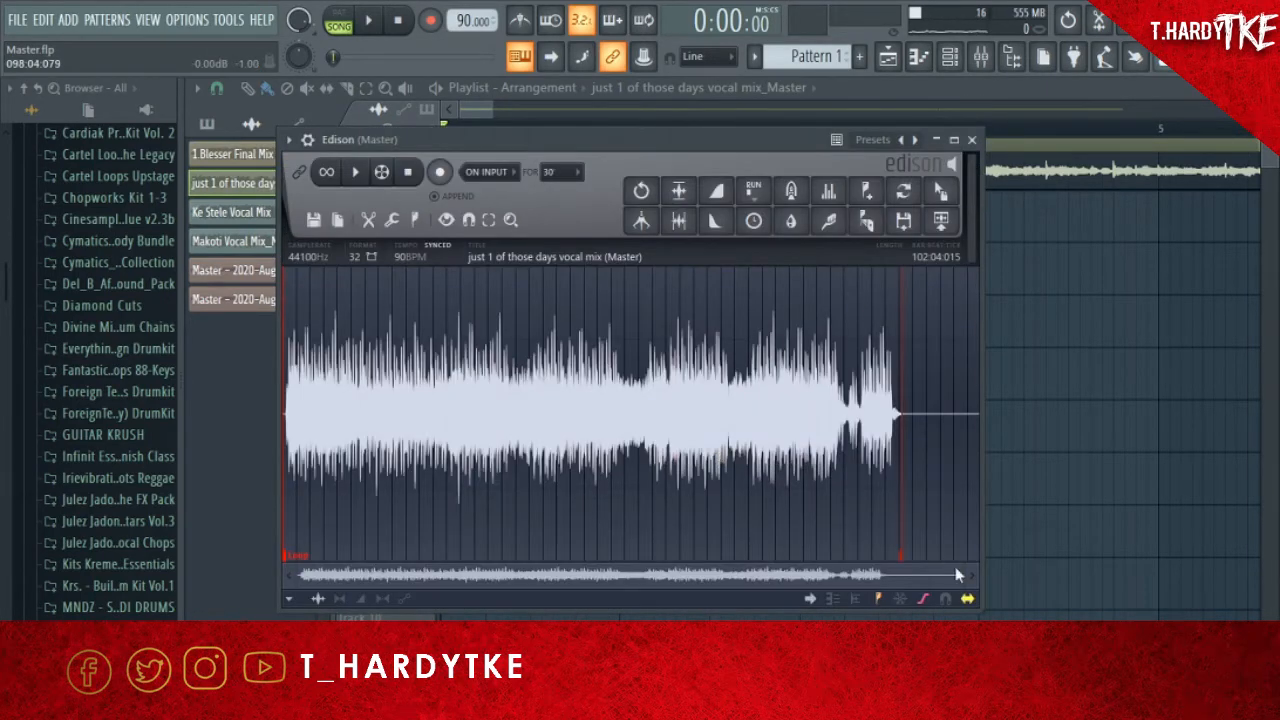
left_click(971, 140)
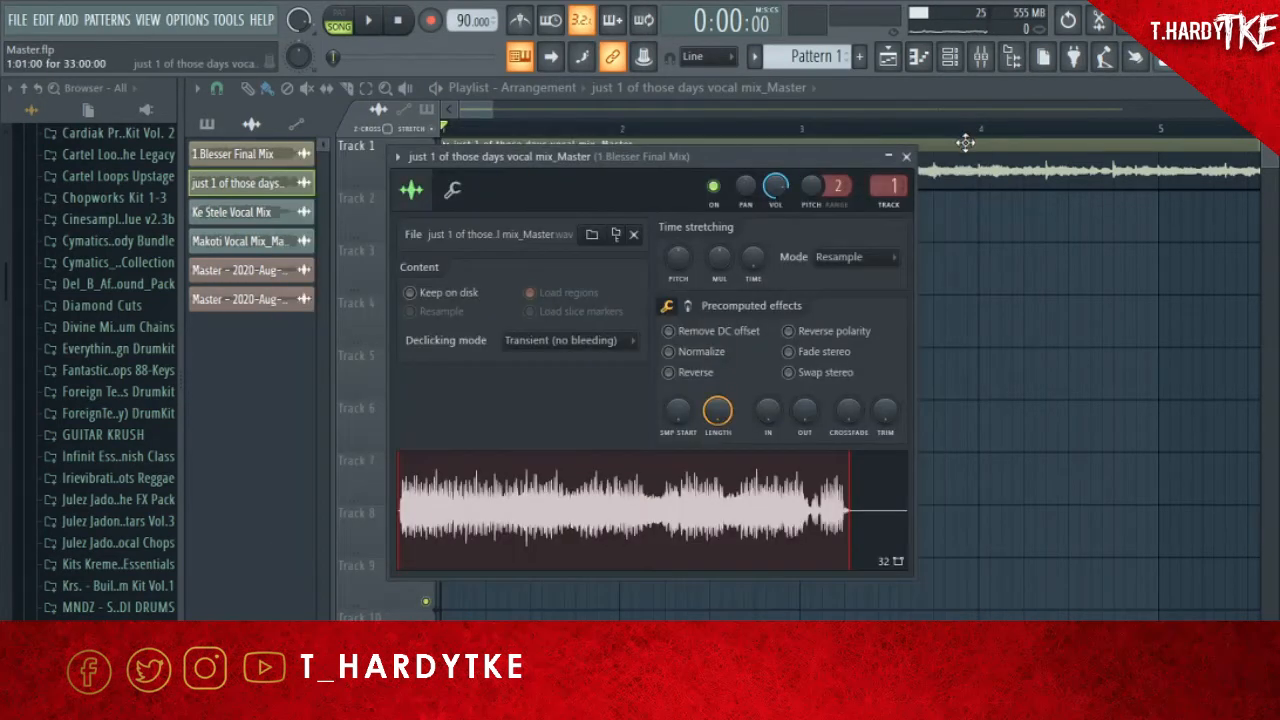
left_click(906, 157)
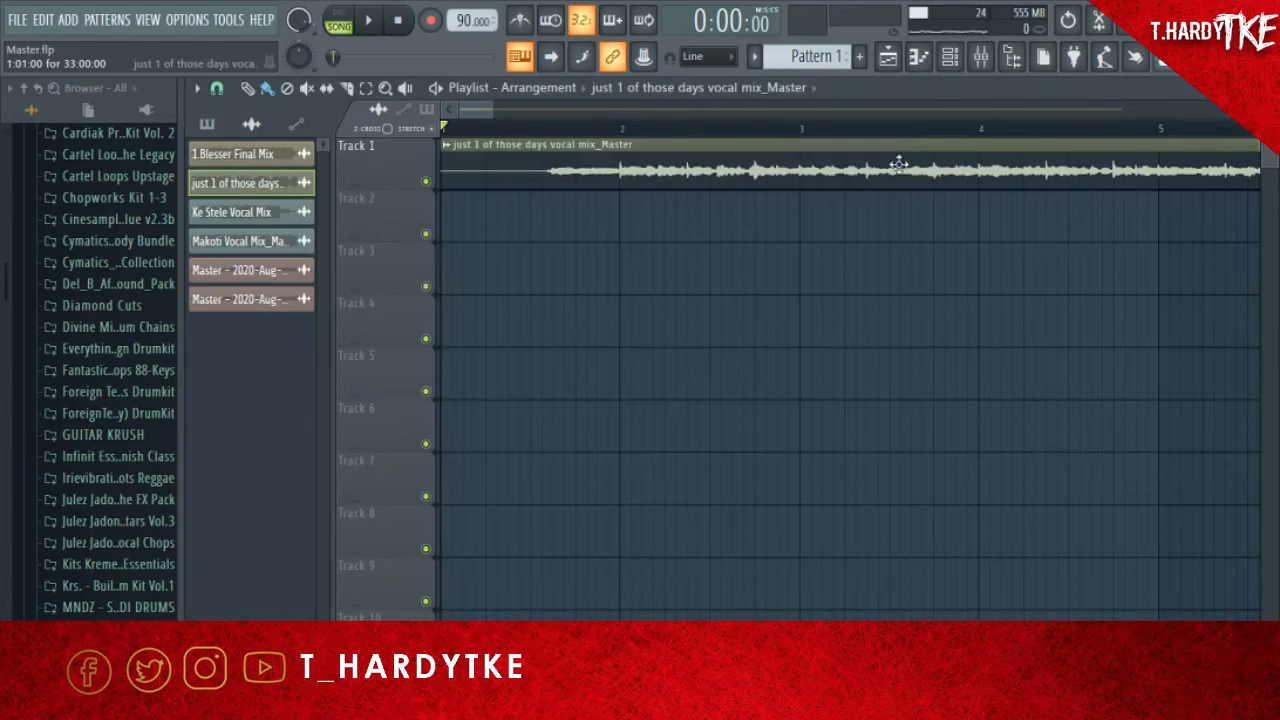
double_click(636, 157)
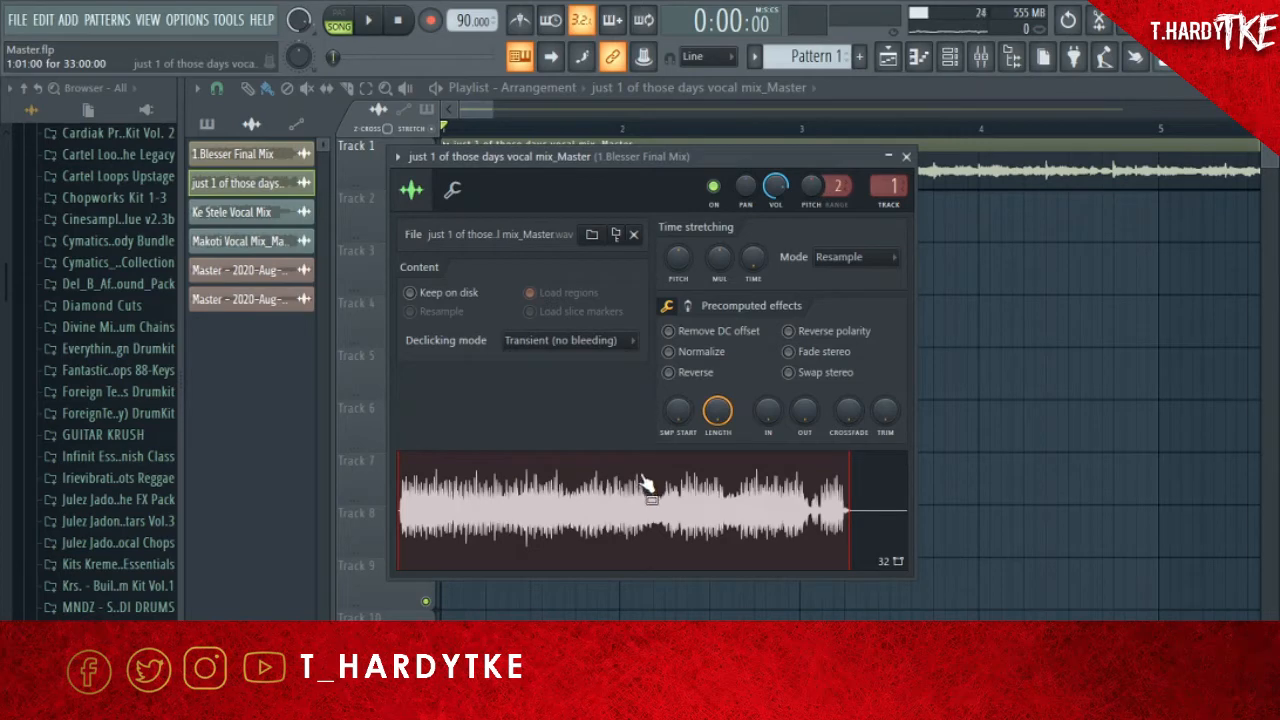
left_click_drag(620, 174, 644, 152)
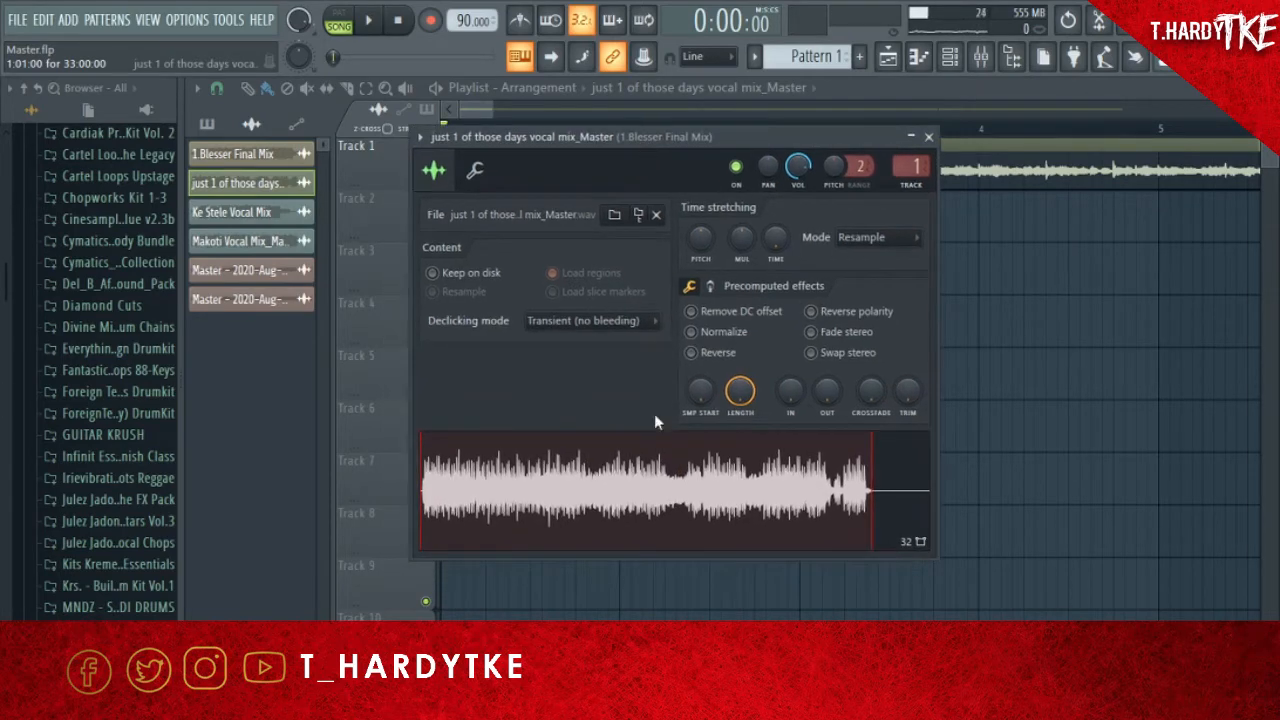
left_click(928, 137)
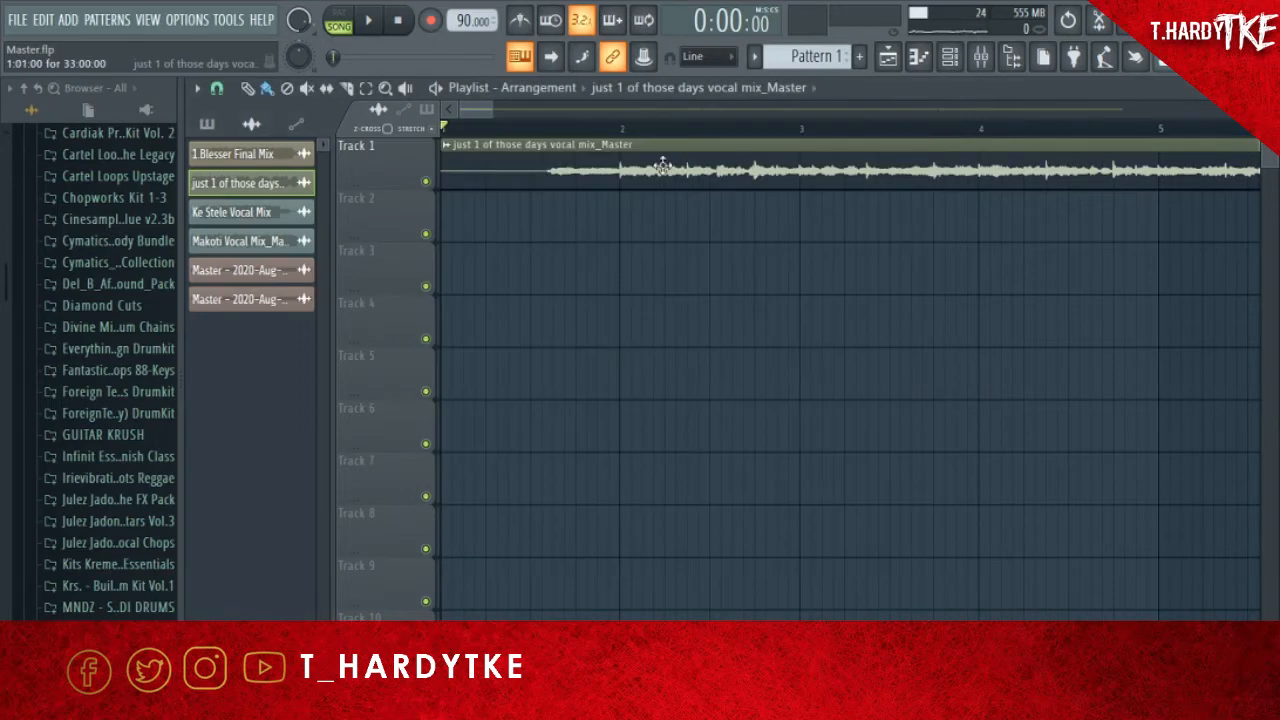
Step: Open the channel settings of the Track 1 vocal mix clip and load its sample into the Edison audio editor
double_click(585, 153)
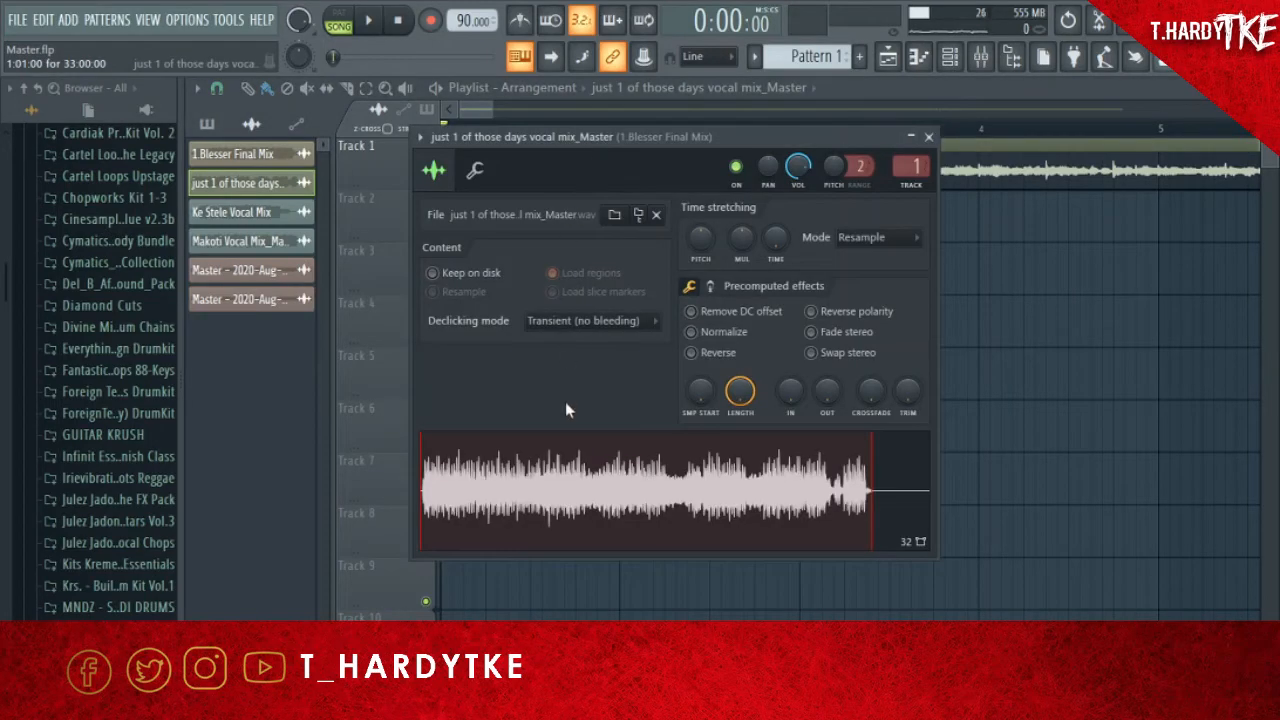
right_click(563, 498)
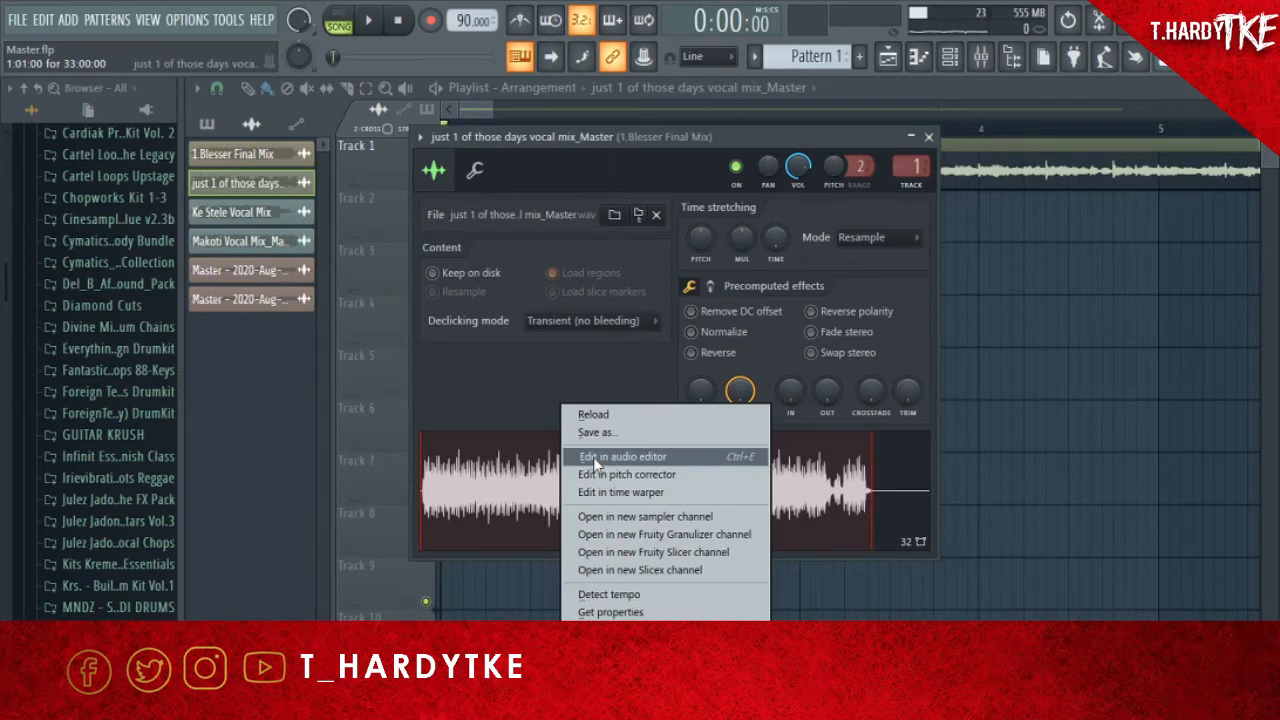
left_click(593, 457)
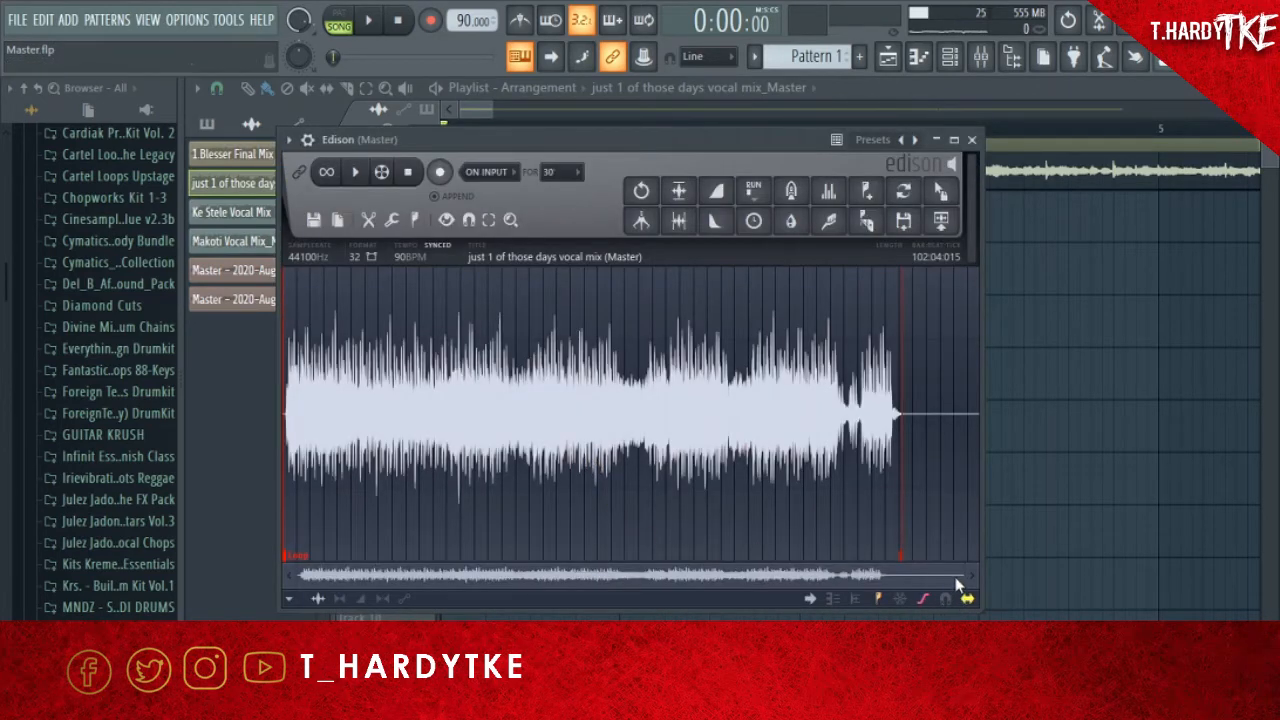
Step: Select the first audible part of the vocal mix from 001:03:035 to 001:04:006 in Edison and play the selection
left_click_drag(957, 585, 294, 537)
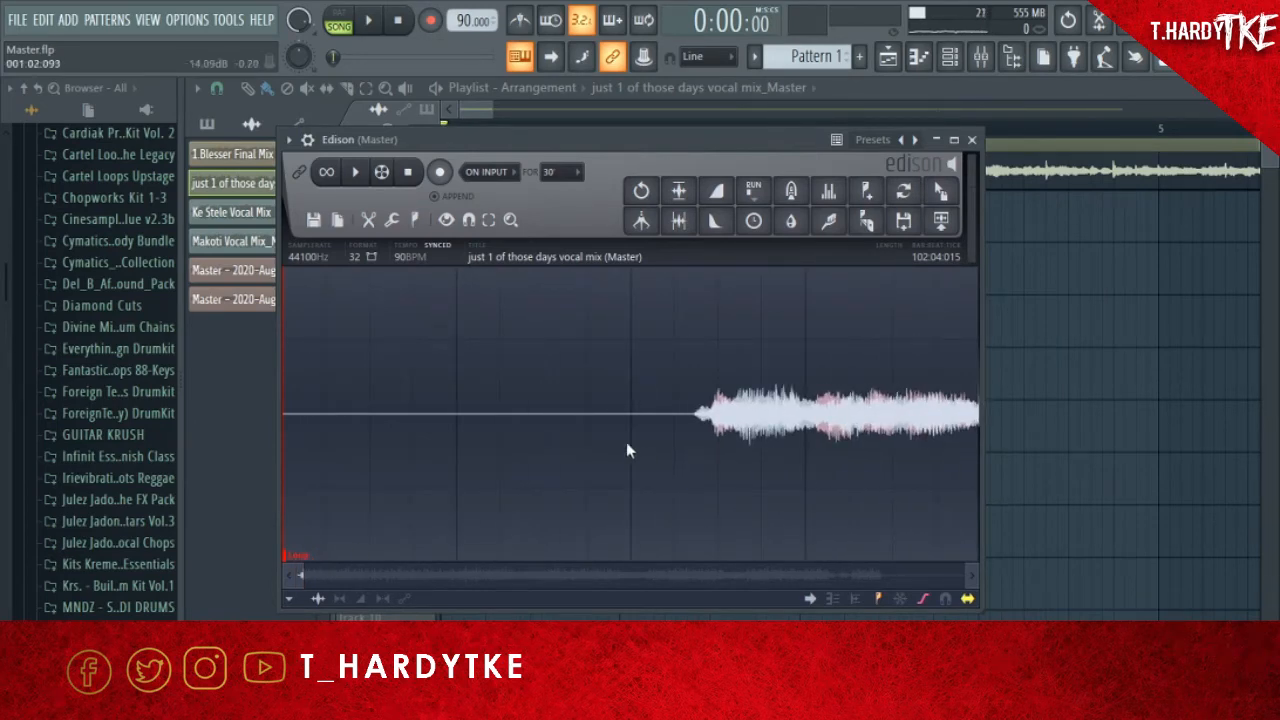
key("space")
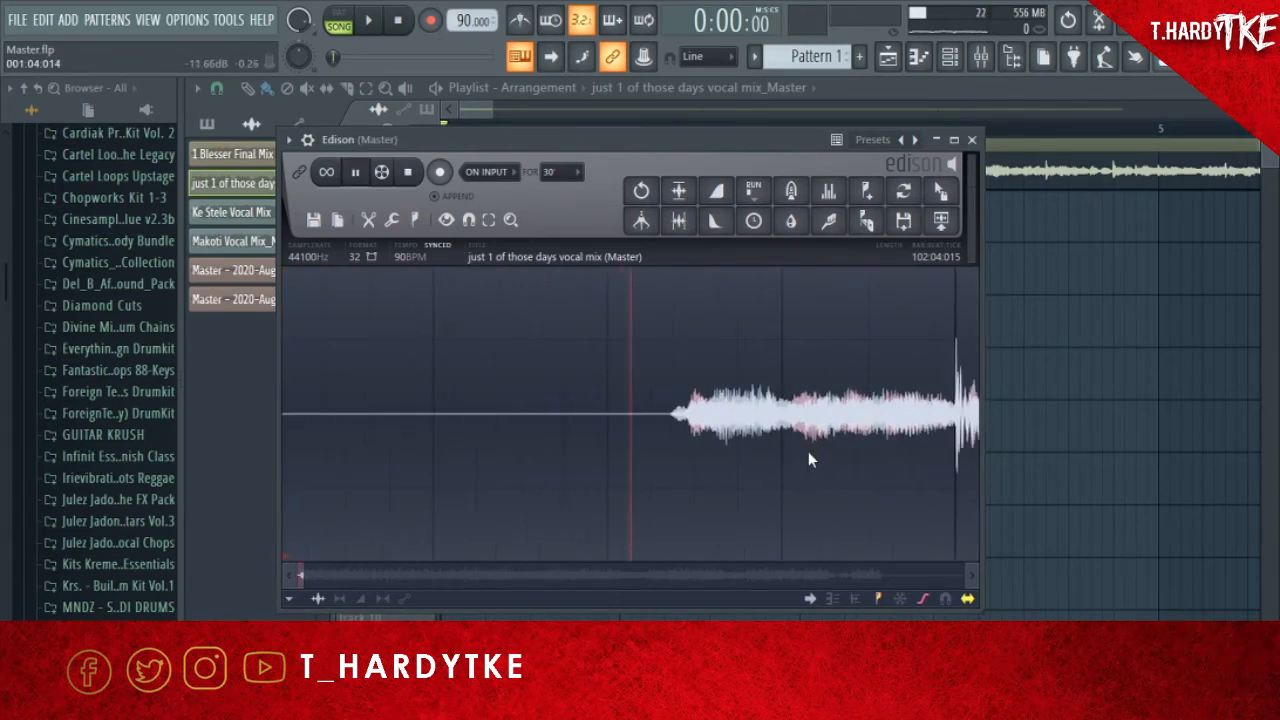
key("space")
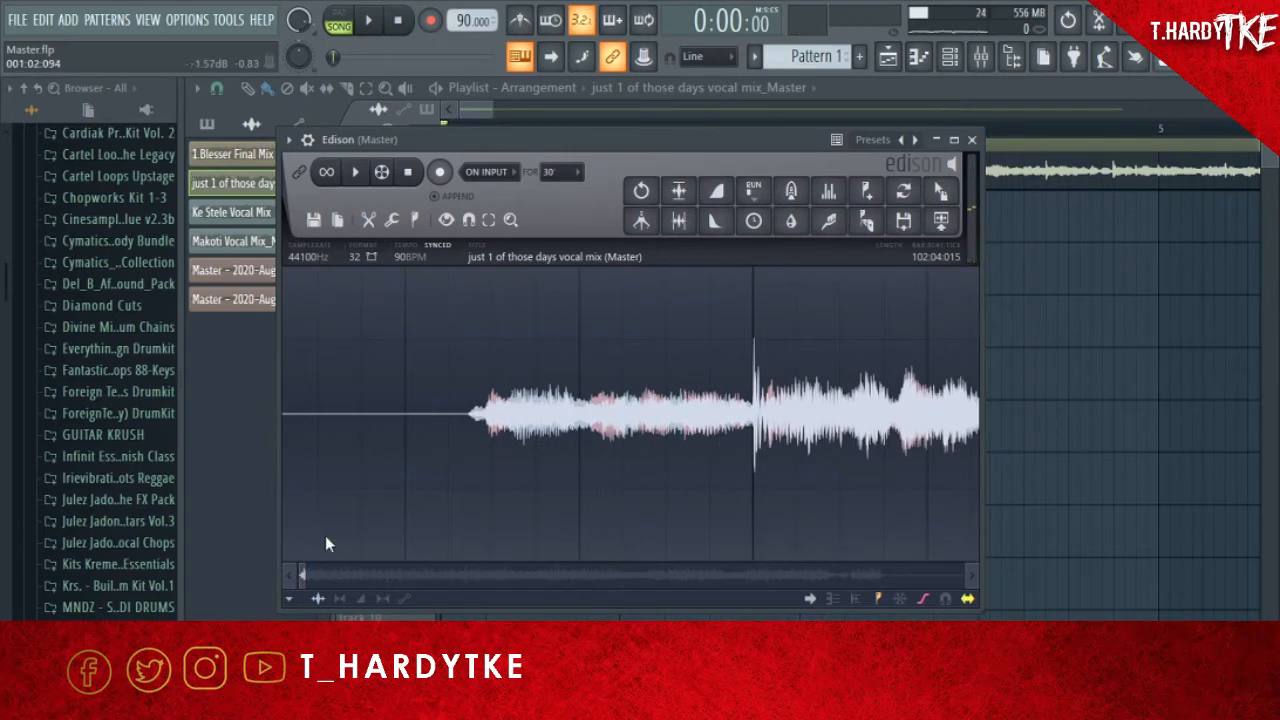
left_click_drag(305, 574, 300, 573)
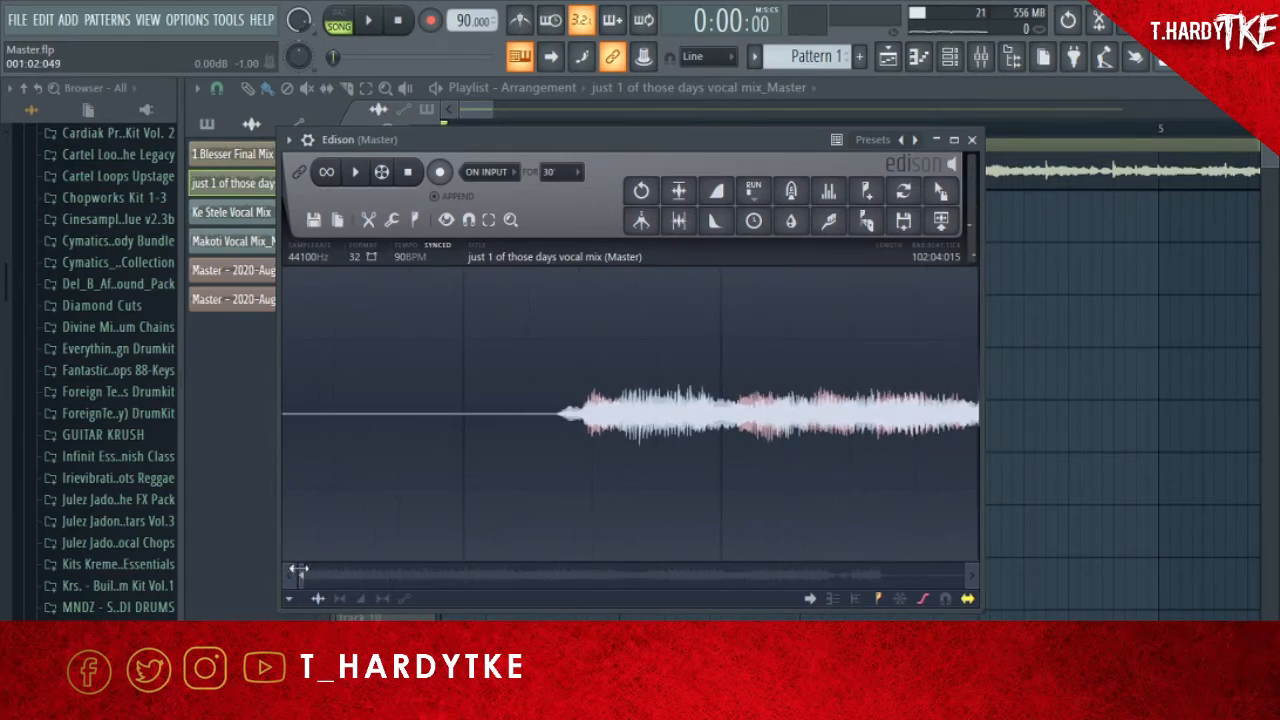
left_click_drag(738, 414, 602, 428)
key("space")
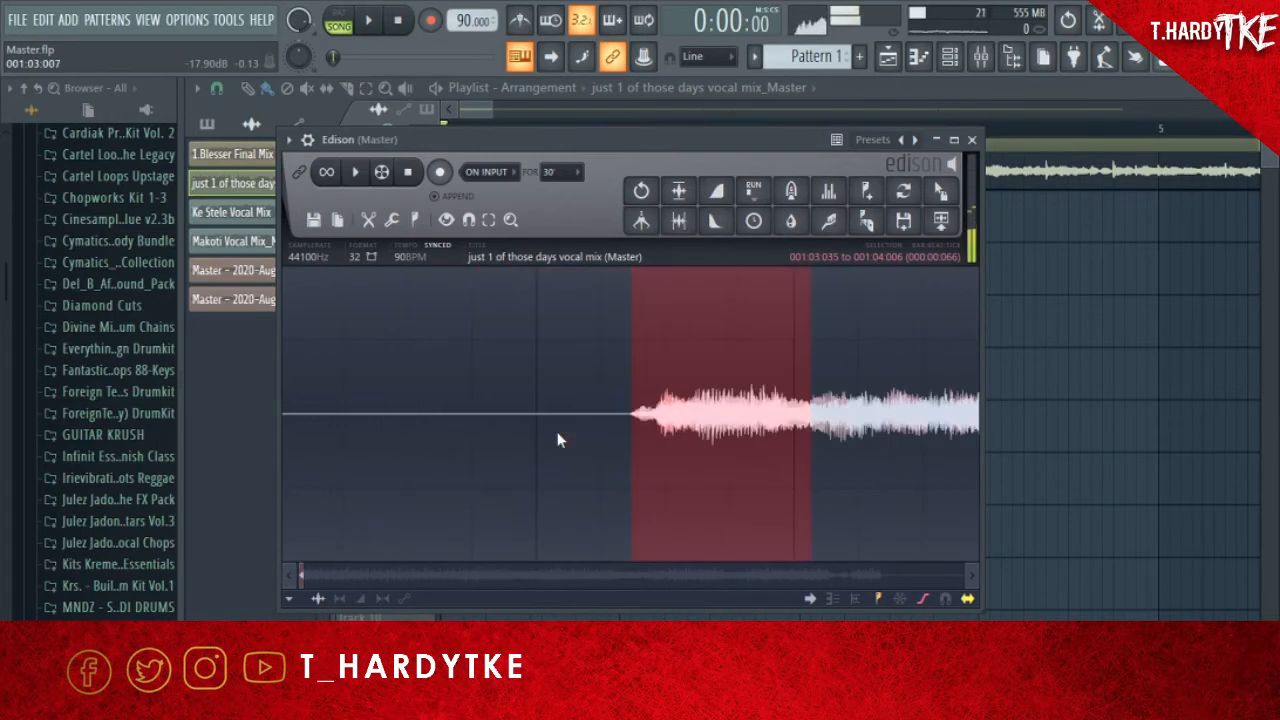
key("space")
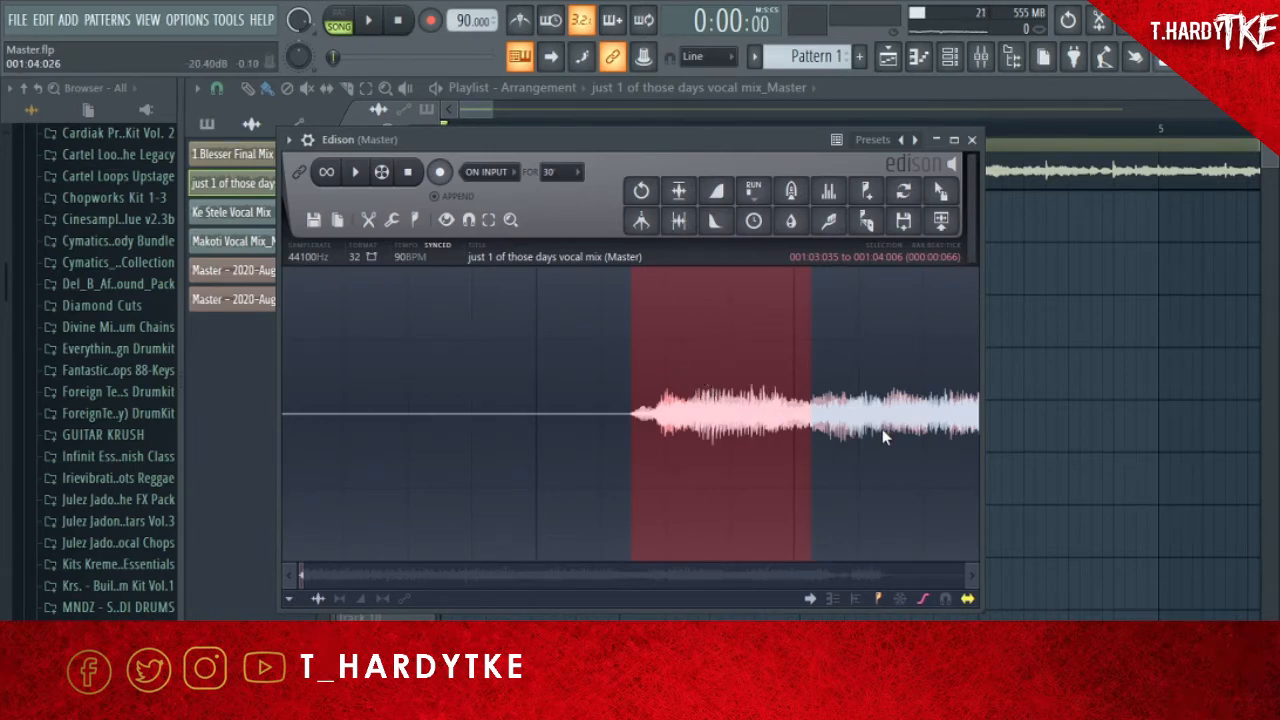
Step: Copy the selected vocal mix section and start a new empty sample in Edison
right_click(685, 345)
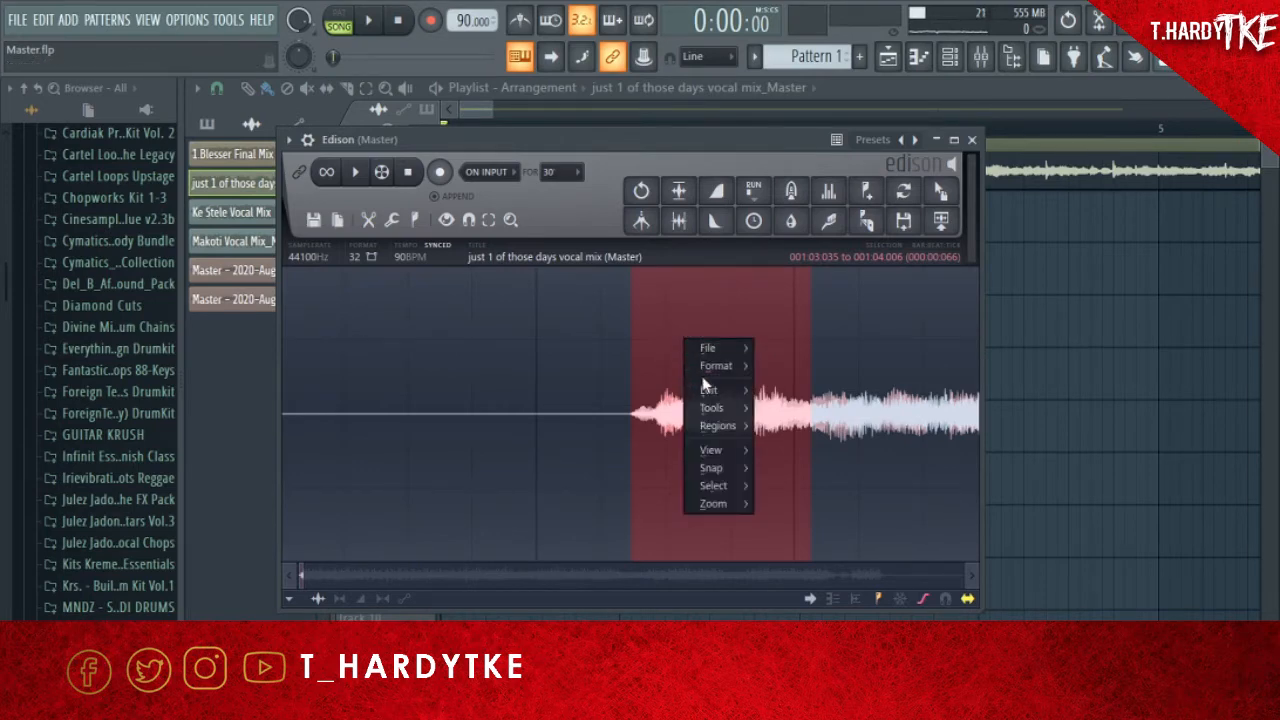
mouse_move(713, 388)
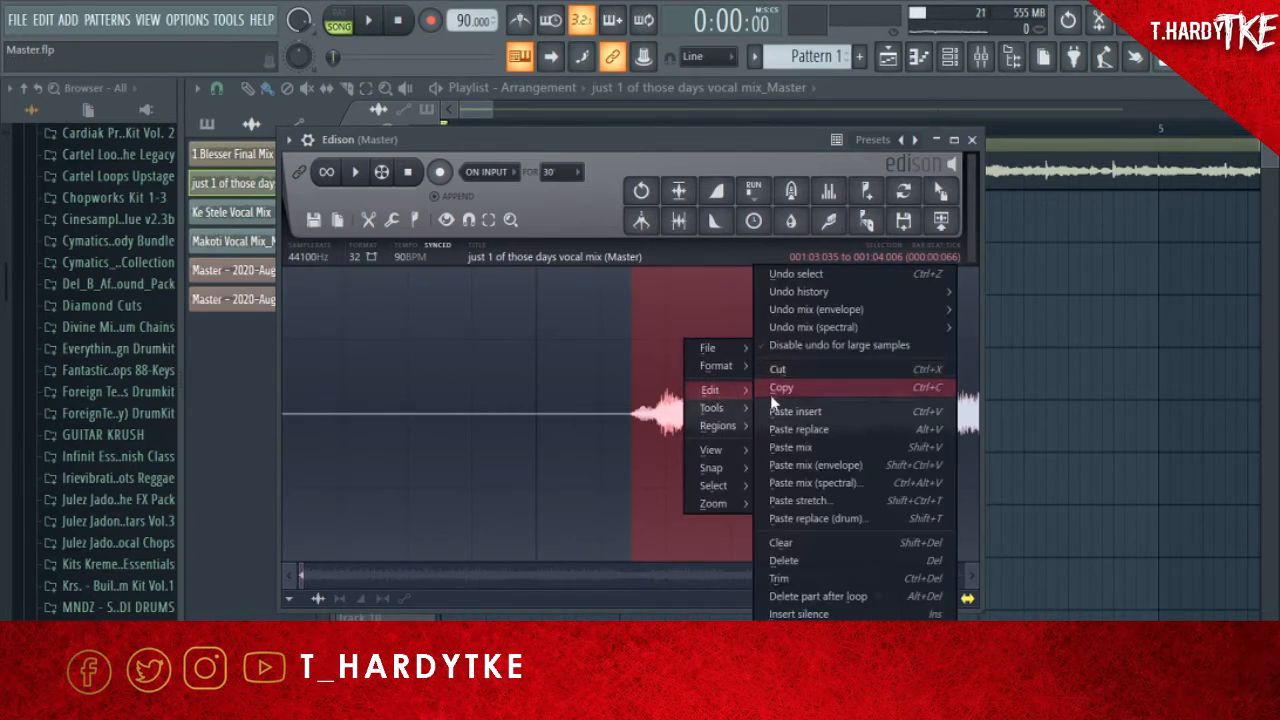
left_click(776, 390)
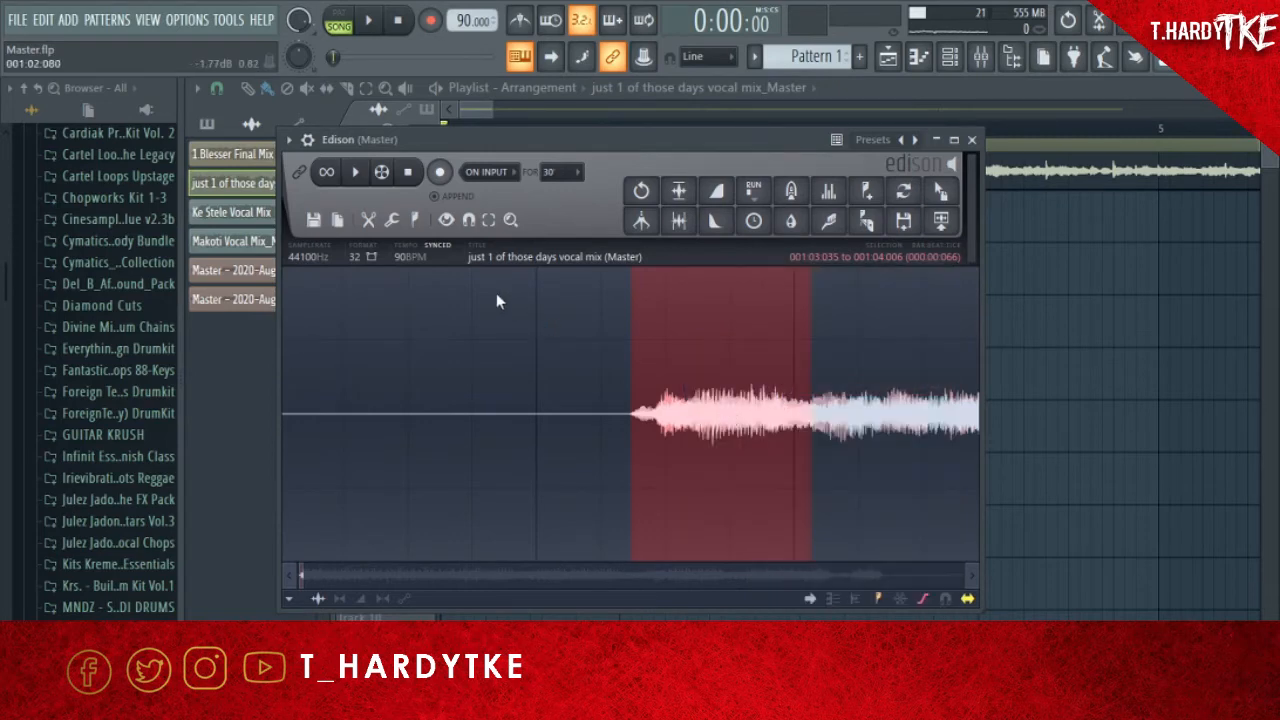
left_click(316, 228)
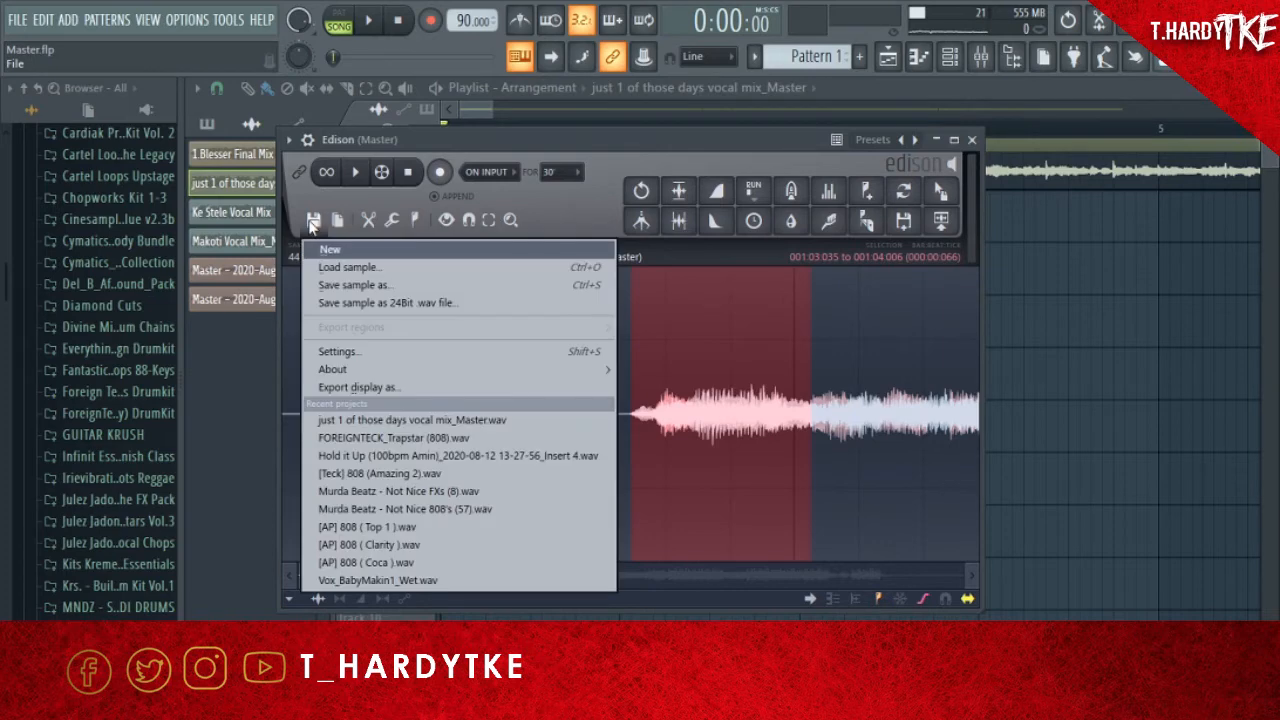
left_click(329, 251)
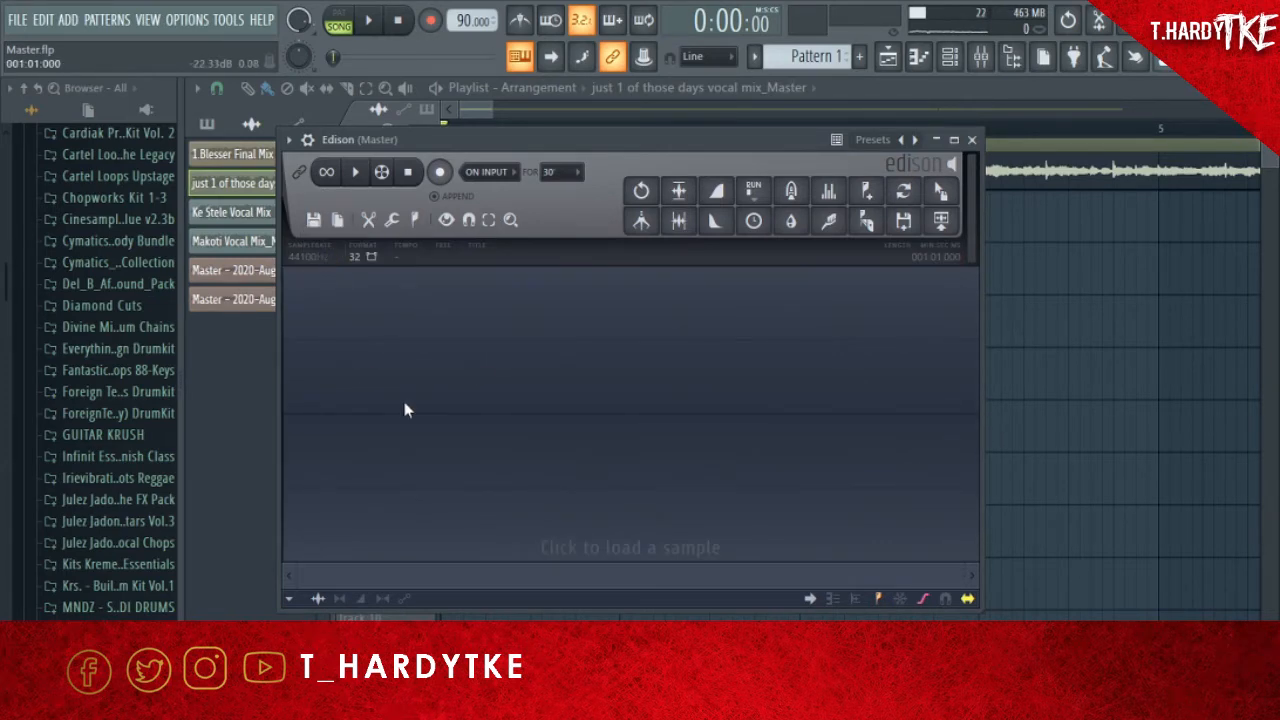
Step: Insert the copied section into the empty sample with Paste insert and play it
right_click(368, 333)
mouse_move(416, 386)
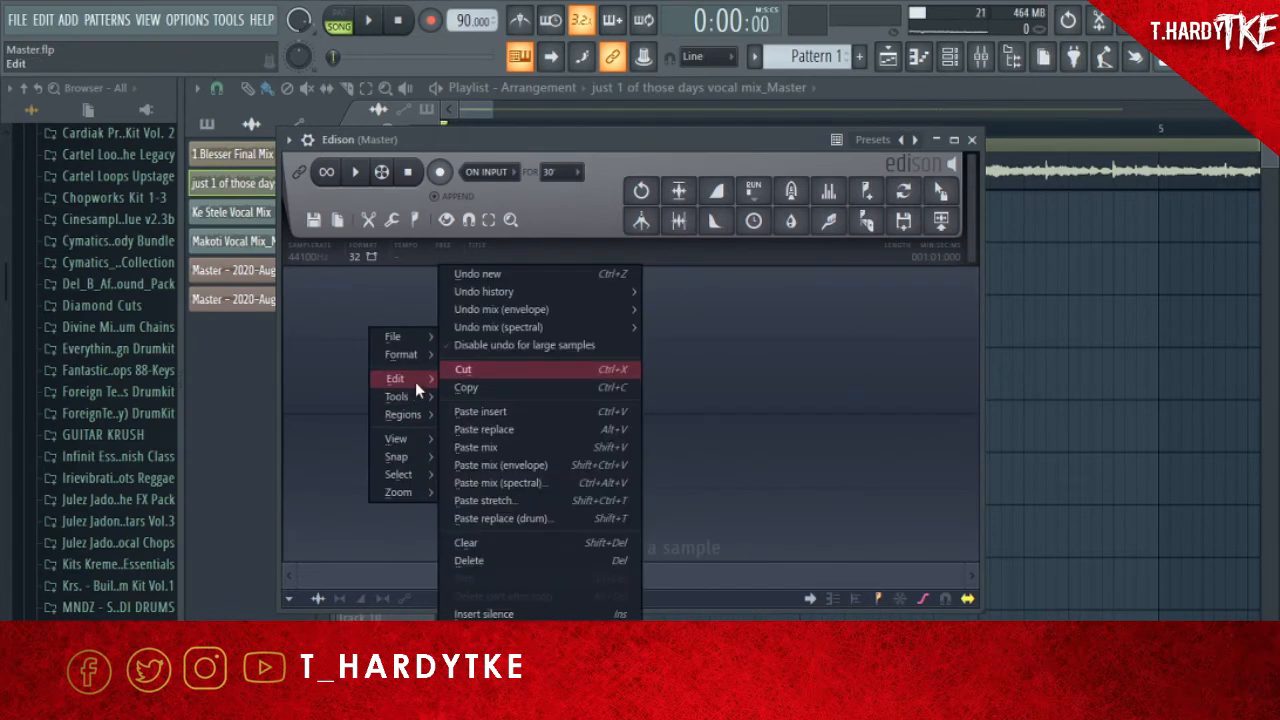
left_click(494, 417)
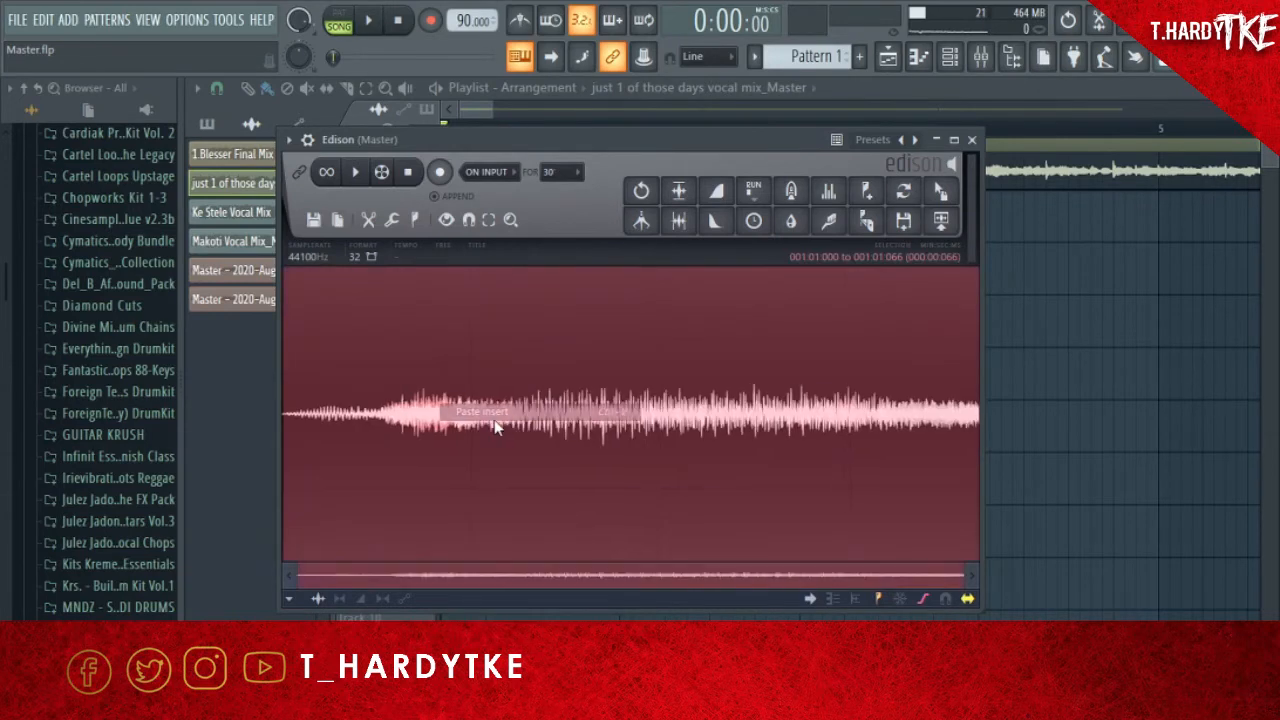
key("space")
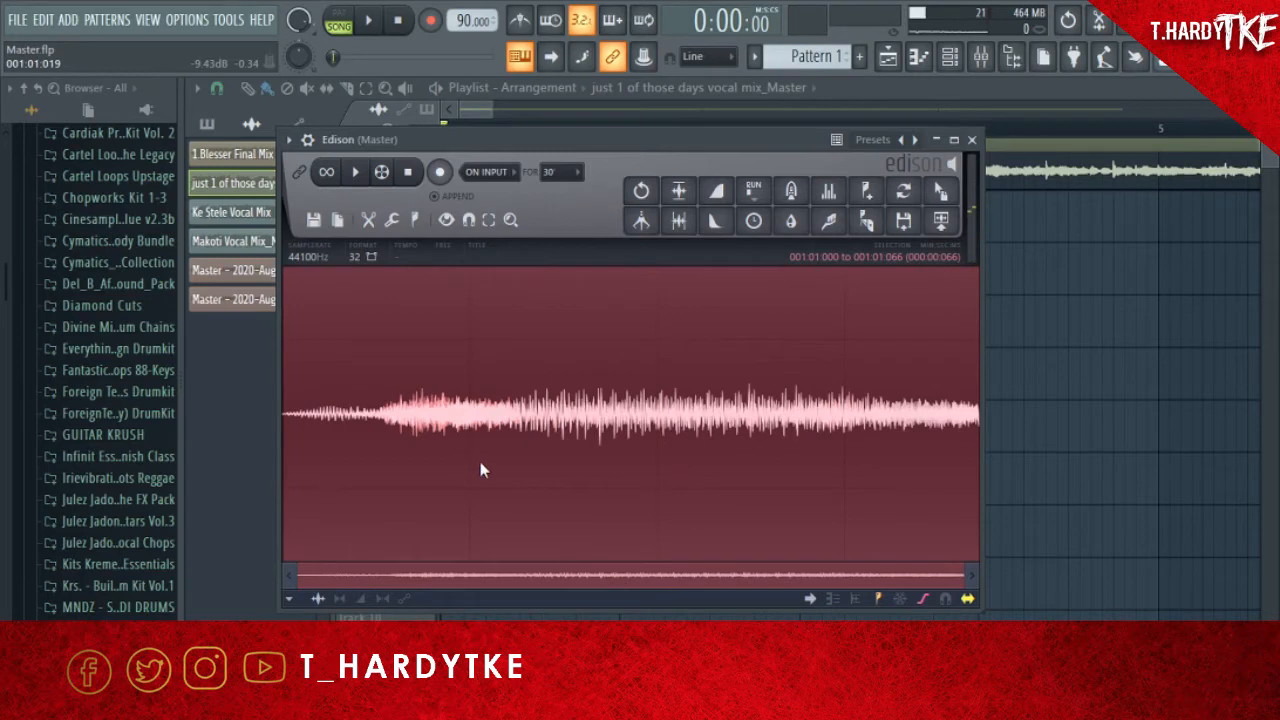
Step: Apply Declick in and Declick out to the pasted section
right_click(417, 383)
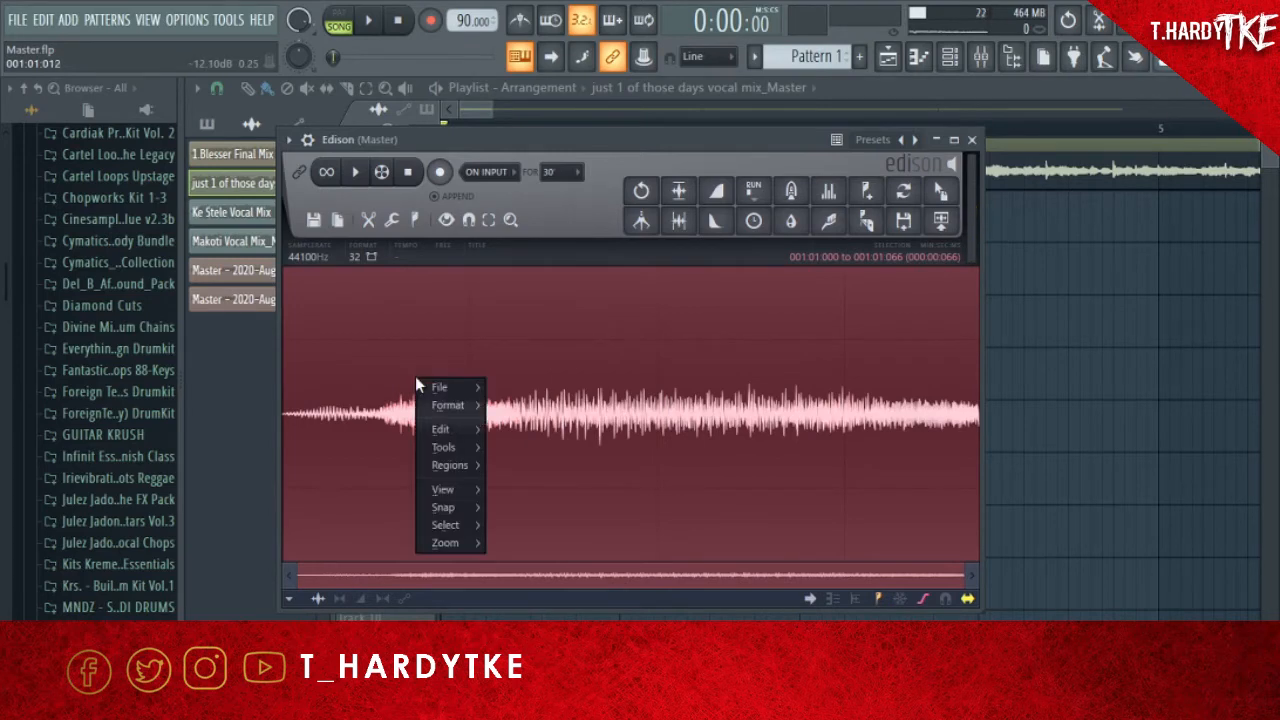
mouse_move(446, 448)
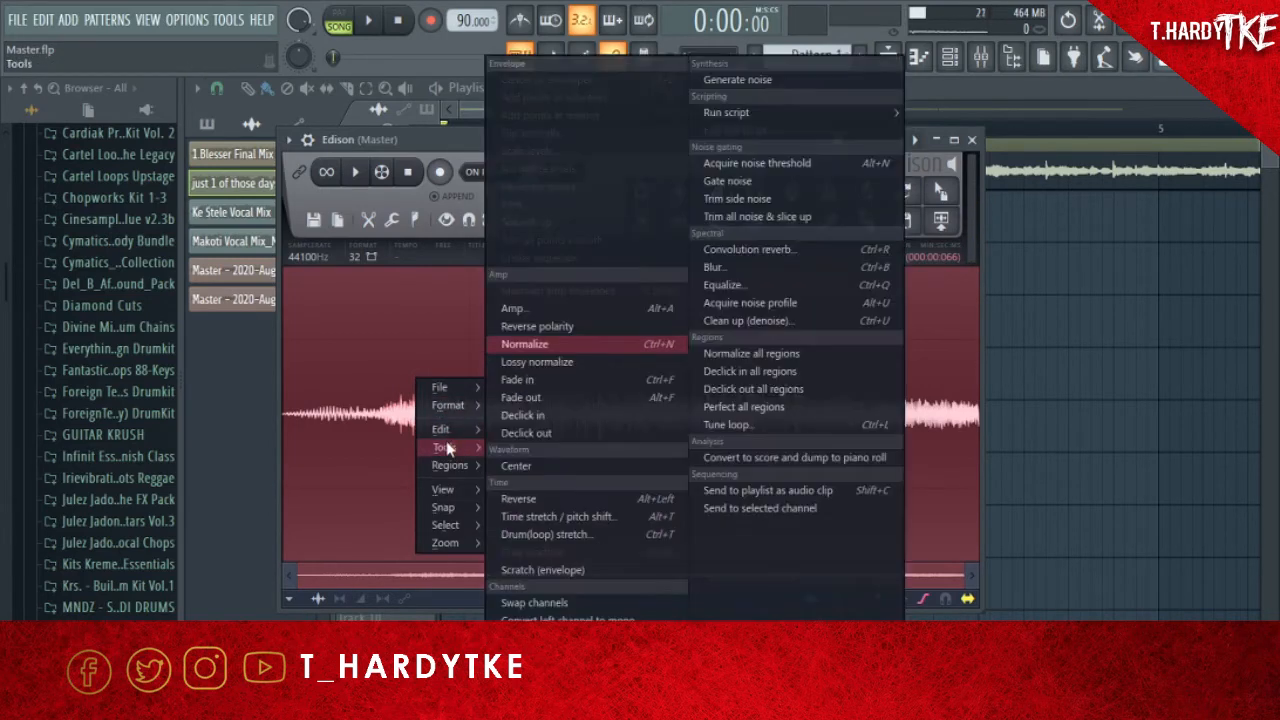
left_click(538, 418)
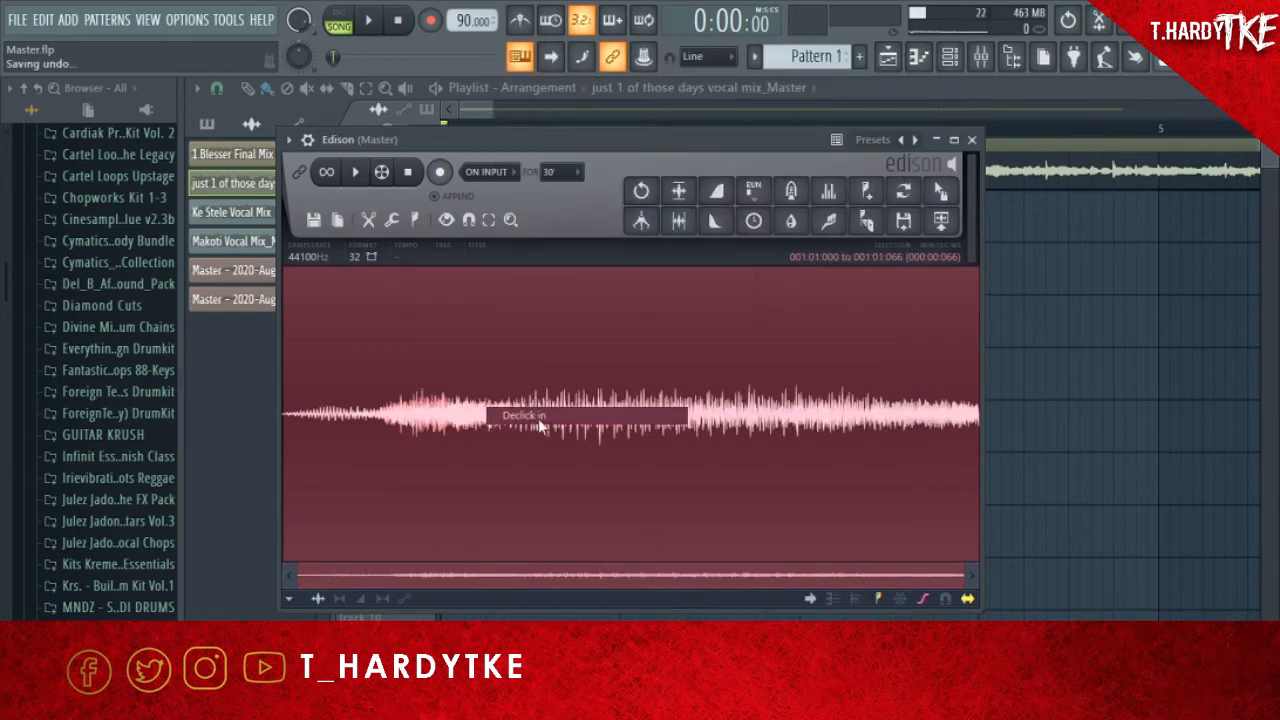
right_click(472, 366)
mouse_move(490, 432)
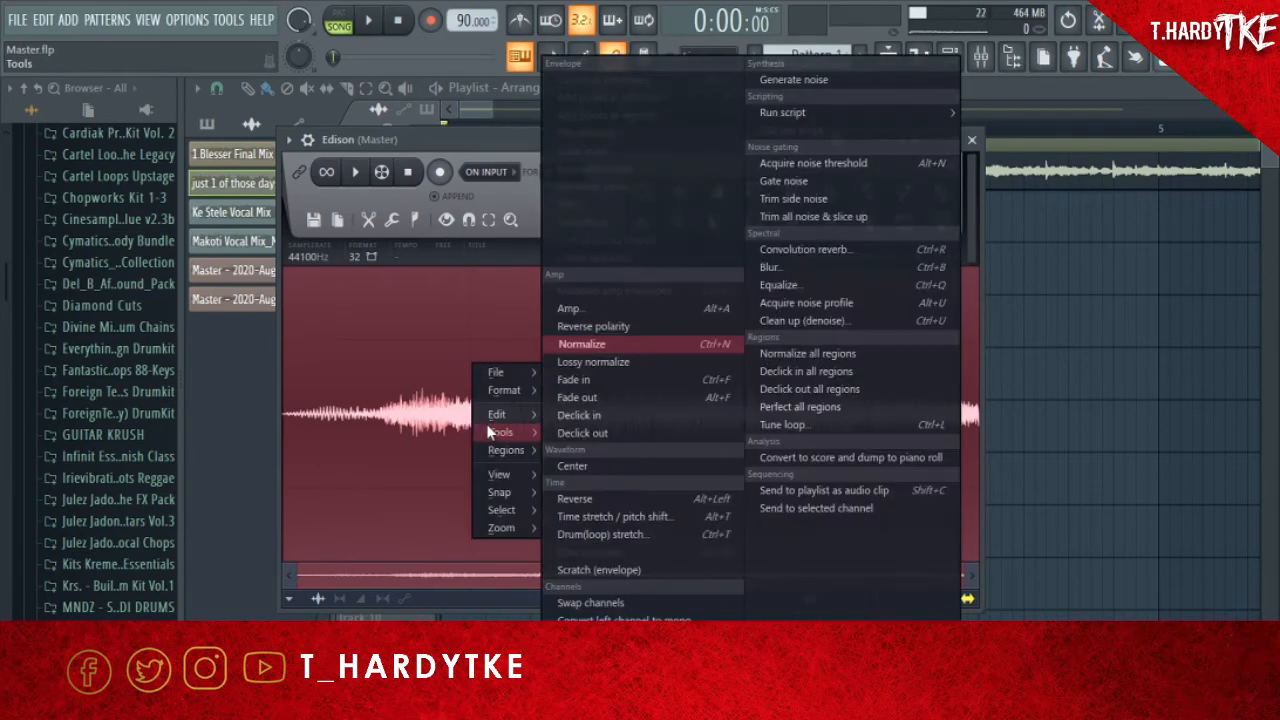
left_click(563, 426)
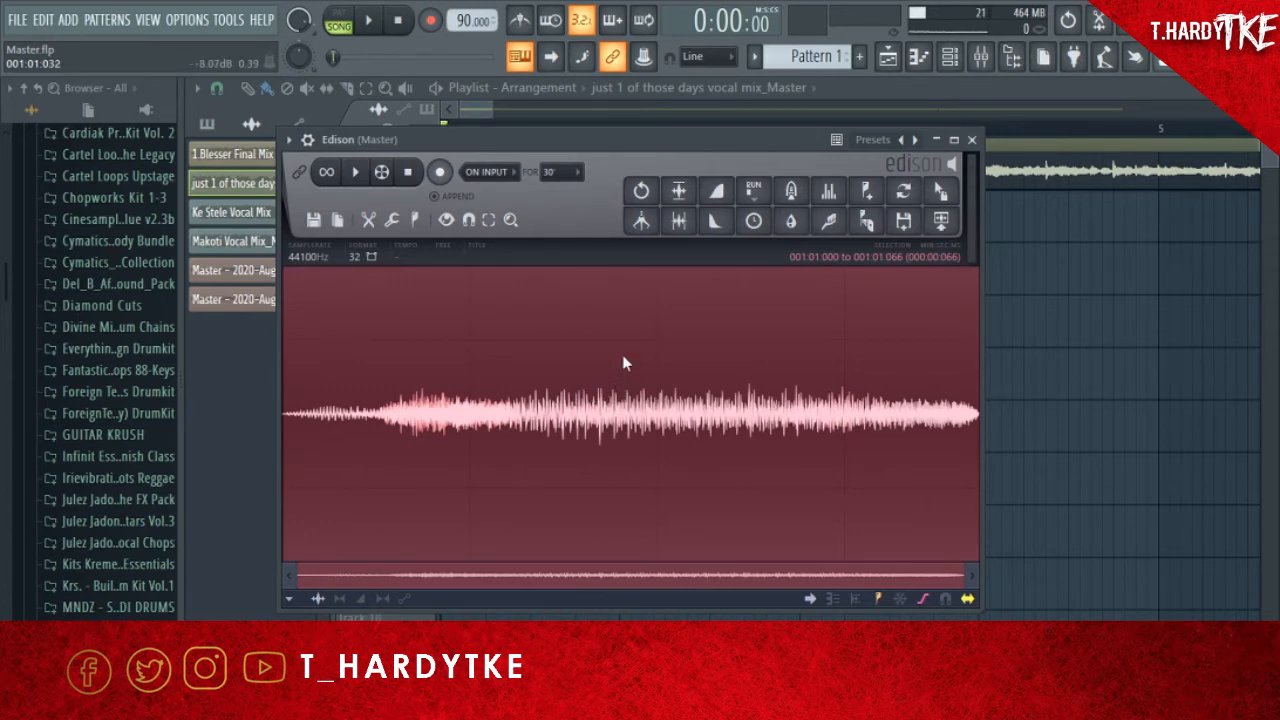
Step: Blur the whole section with the amount set to 1232 ms
left_click(792, 224)
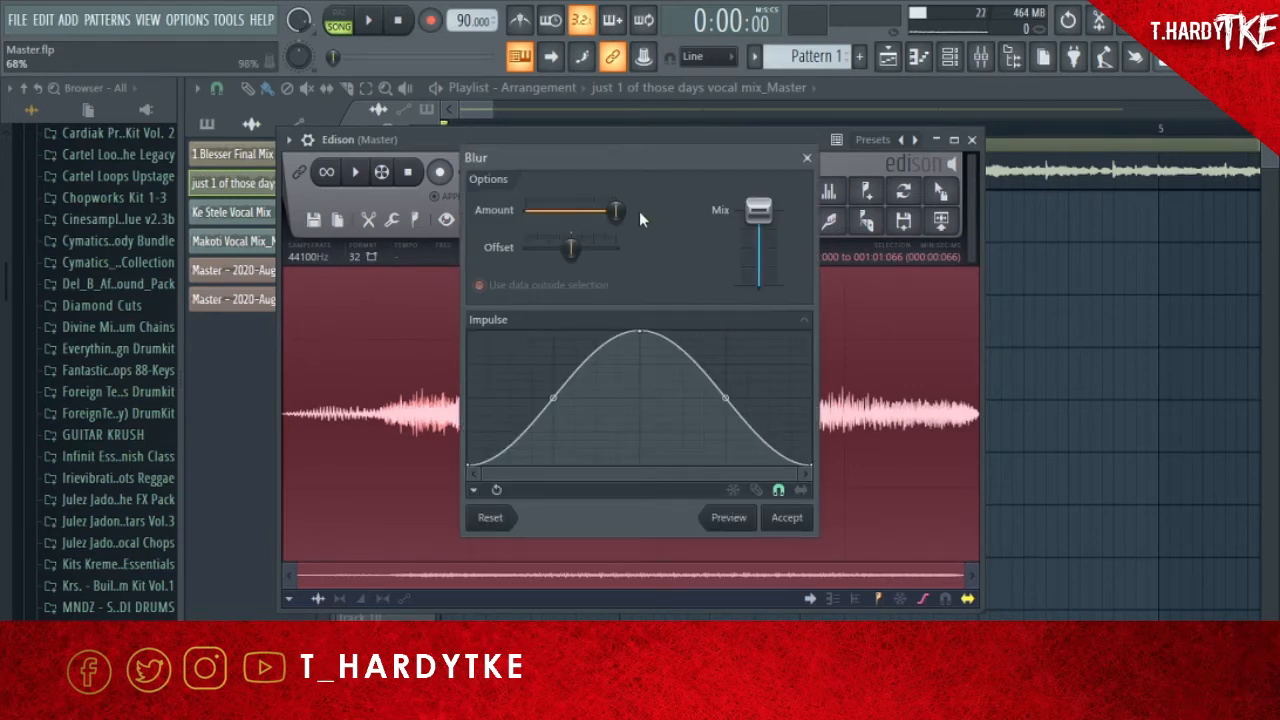
left_click_drag(625, 215, 575, 211)
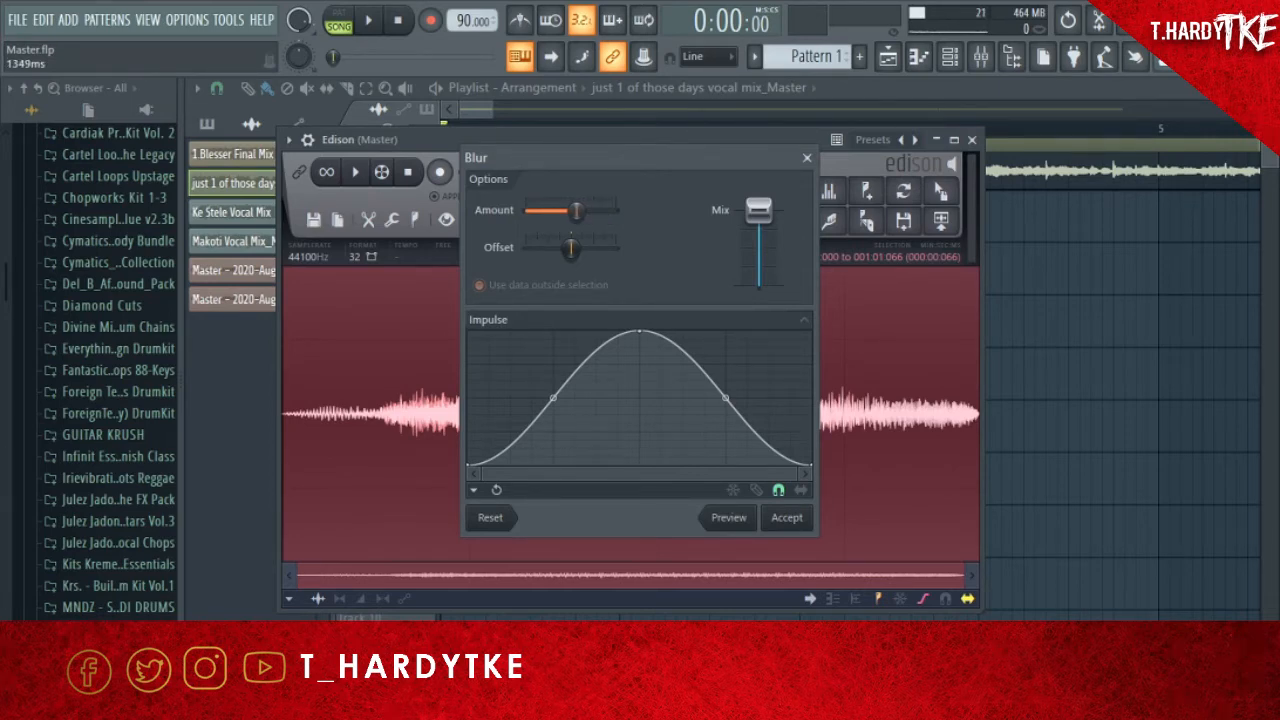
left_click_drag(577, 211, 575, 211)
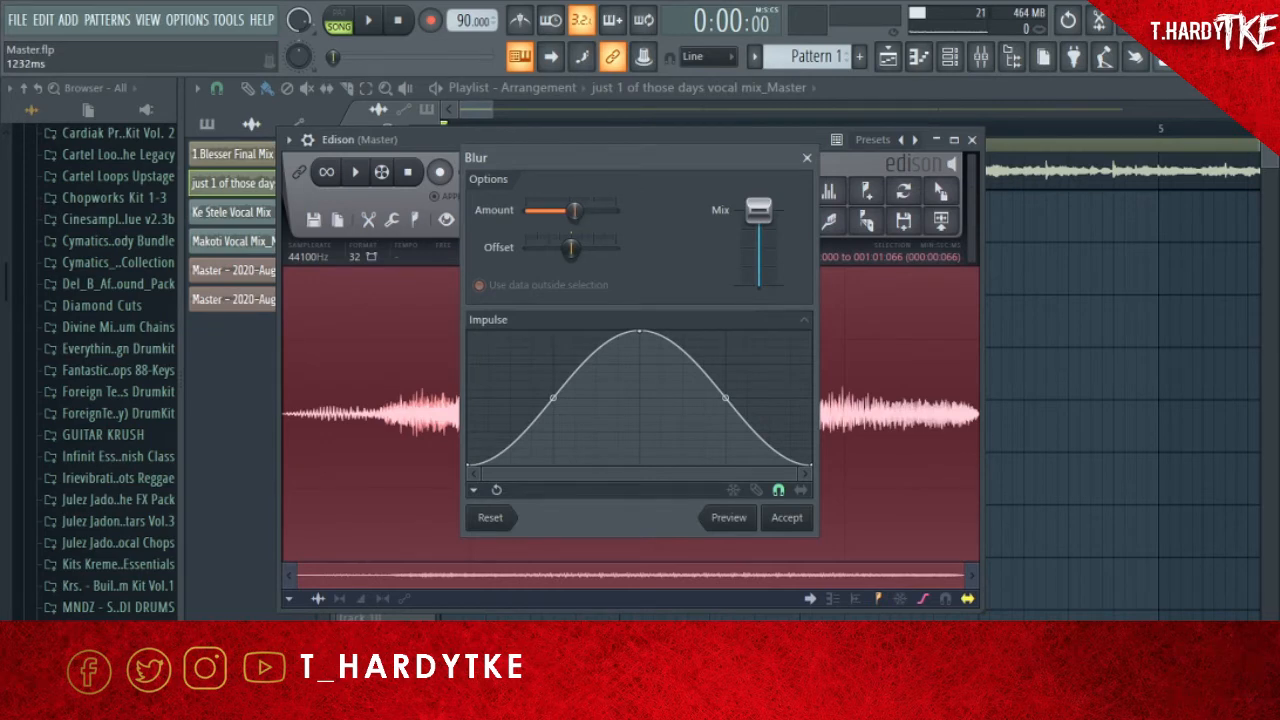
left_click(786, 519)
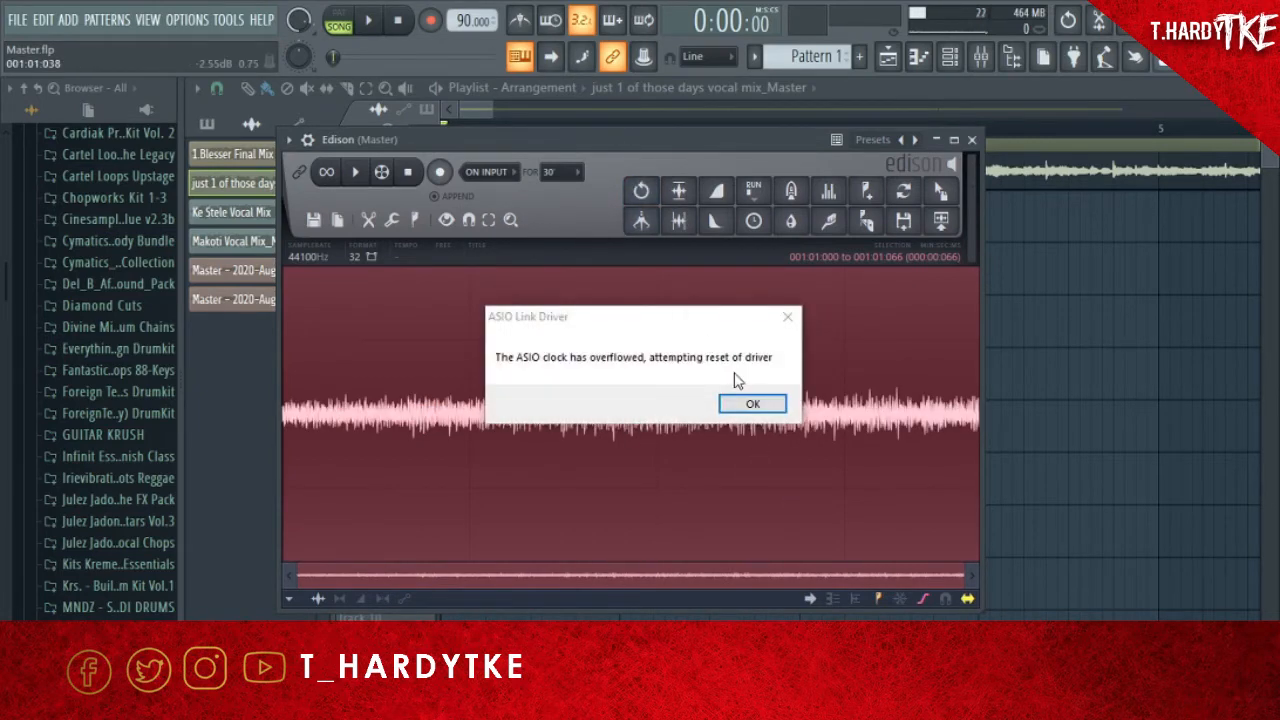
Step: Dismiss the ASIO driver message, close the ASIO Link Pro window and play the blurred section
left_click(743, 402)
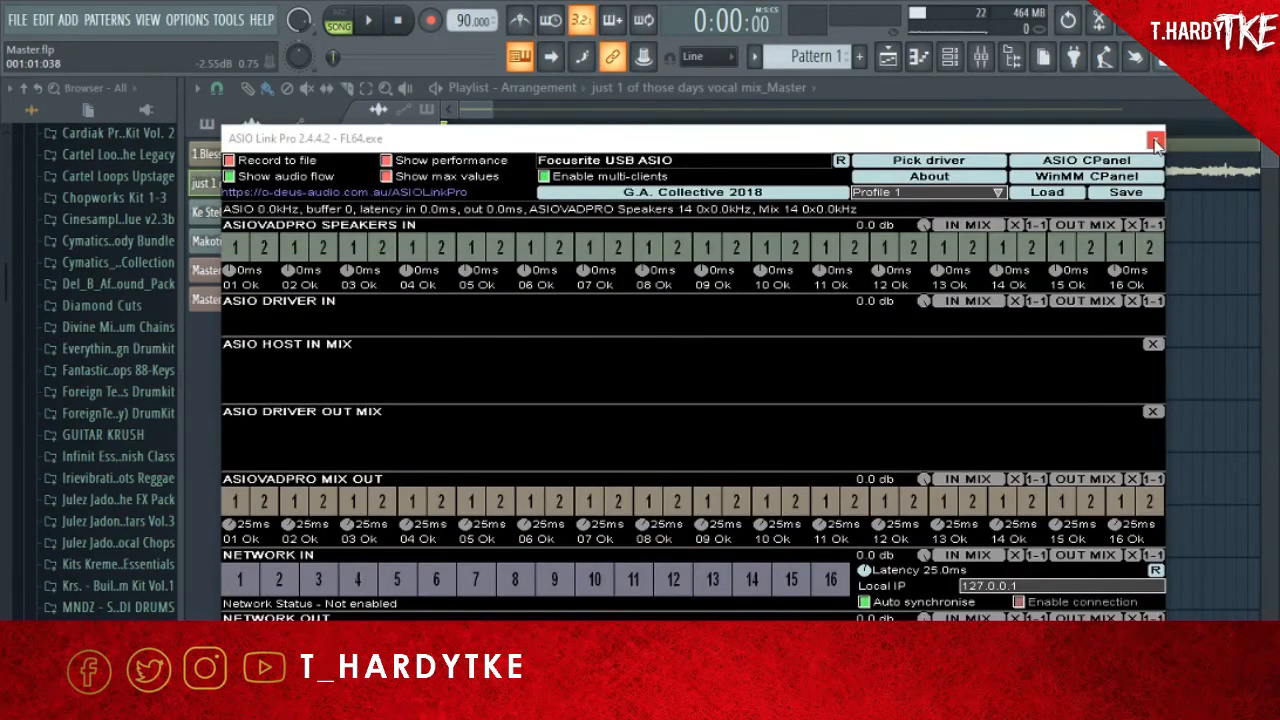
left_click(1155, 142)
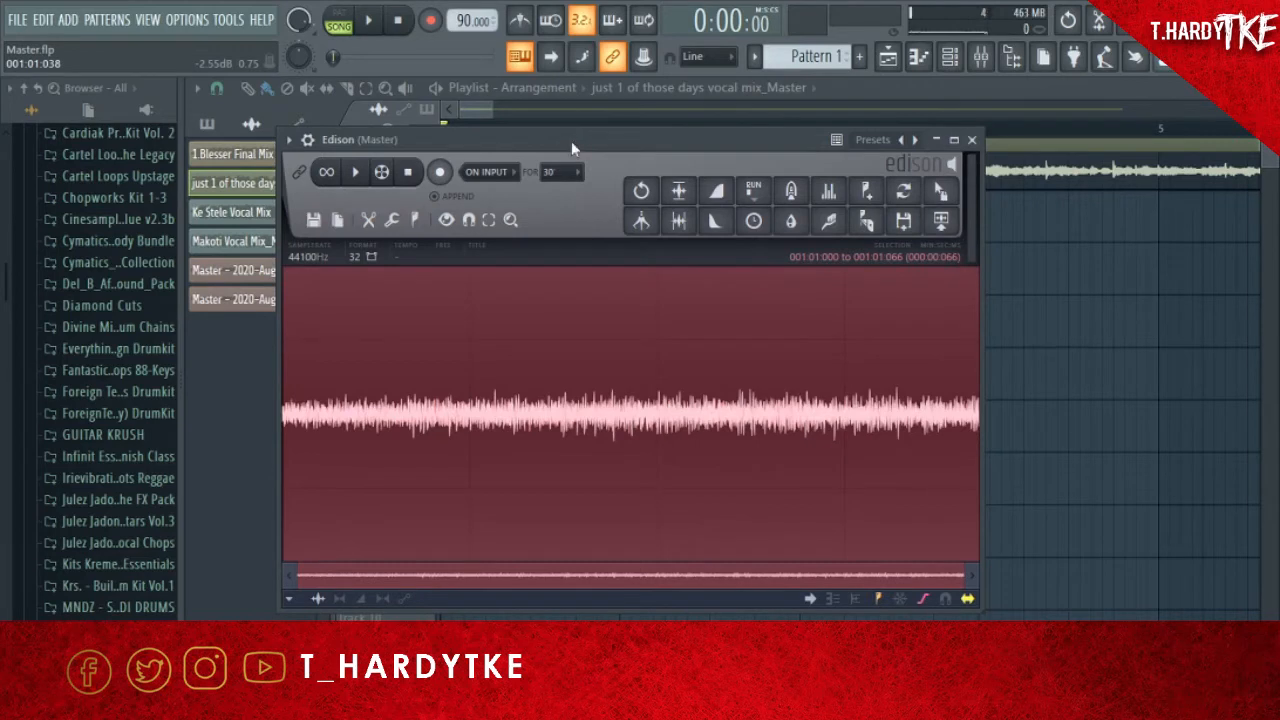
key("space")
key("space")
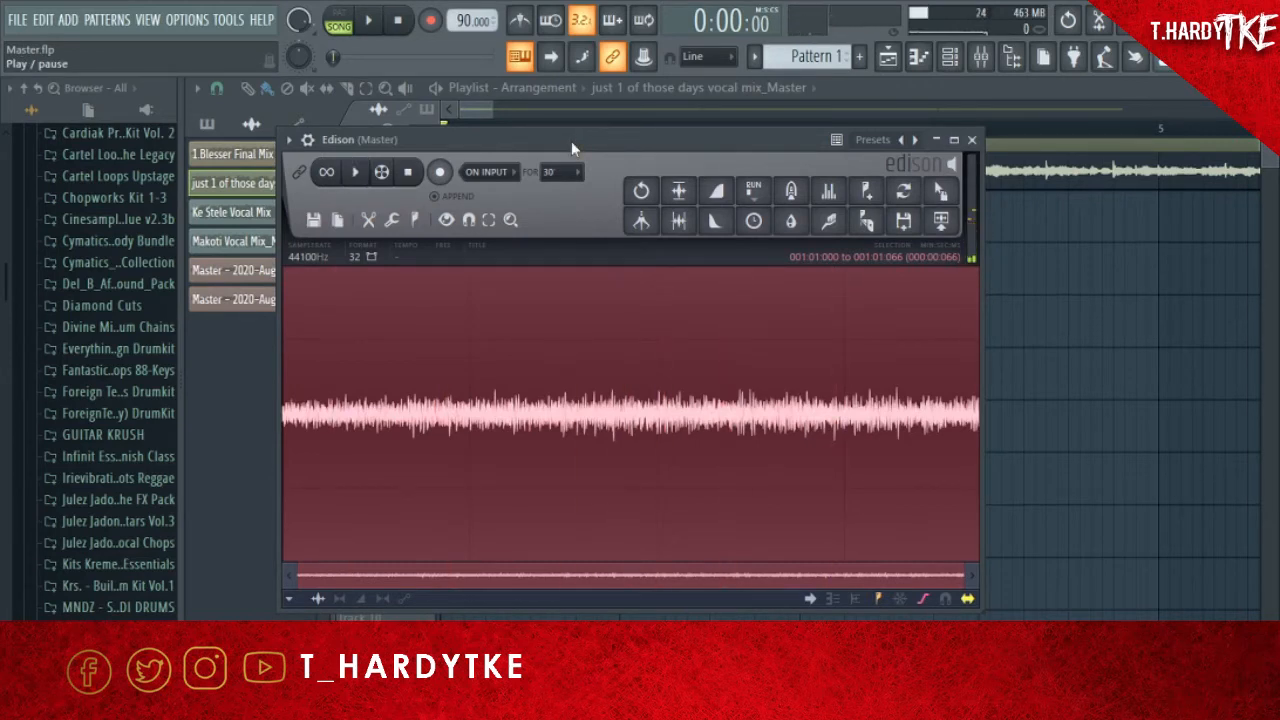
Step: Smooth both ends of the blurred section with Declick in and Declick out
right_click(558, 398)
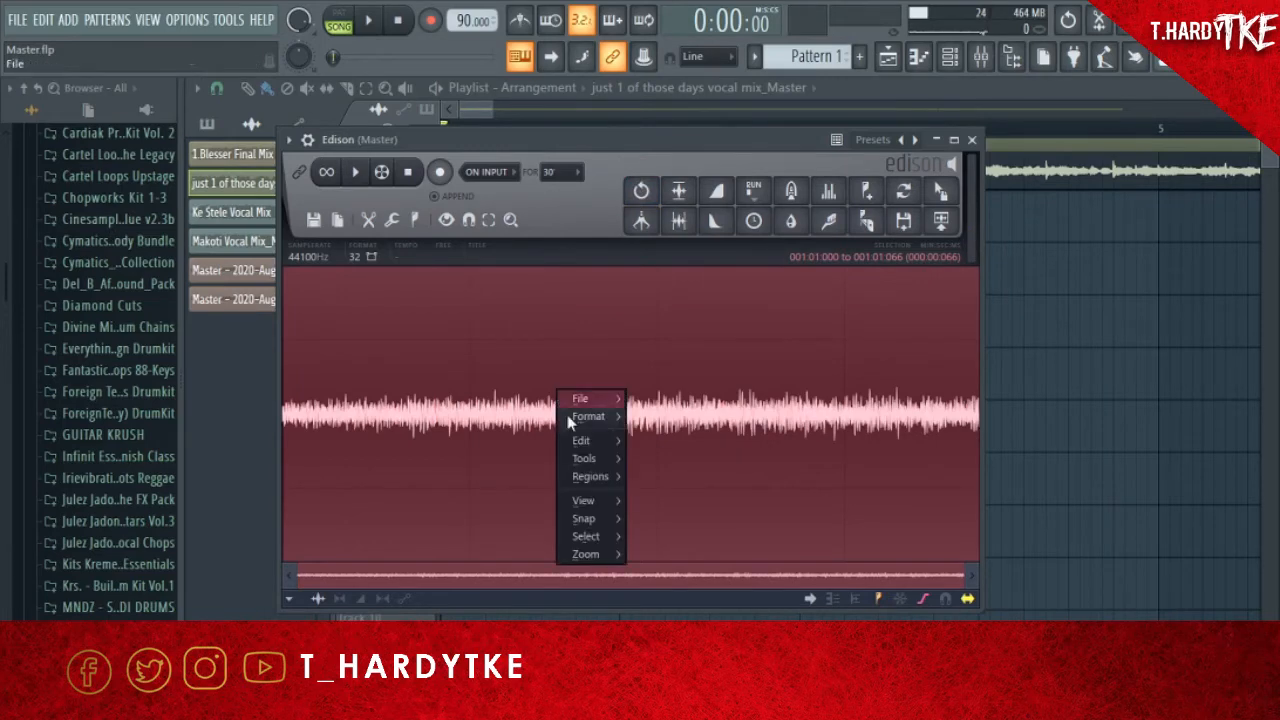
mouse_move(580, 442)
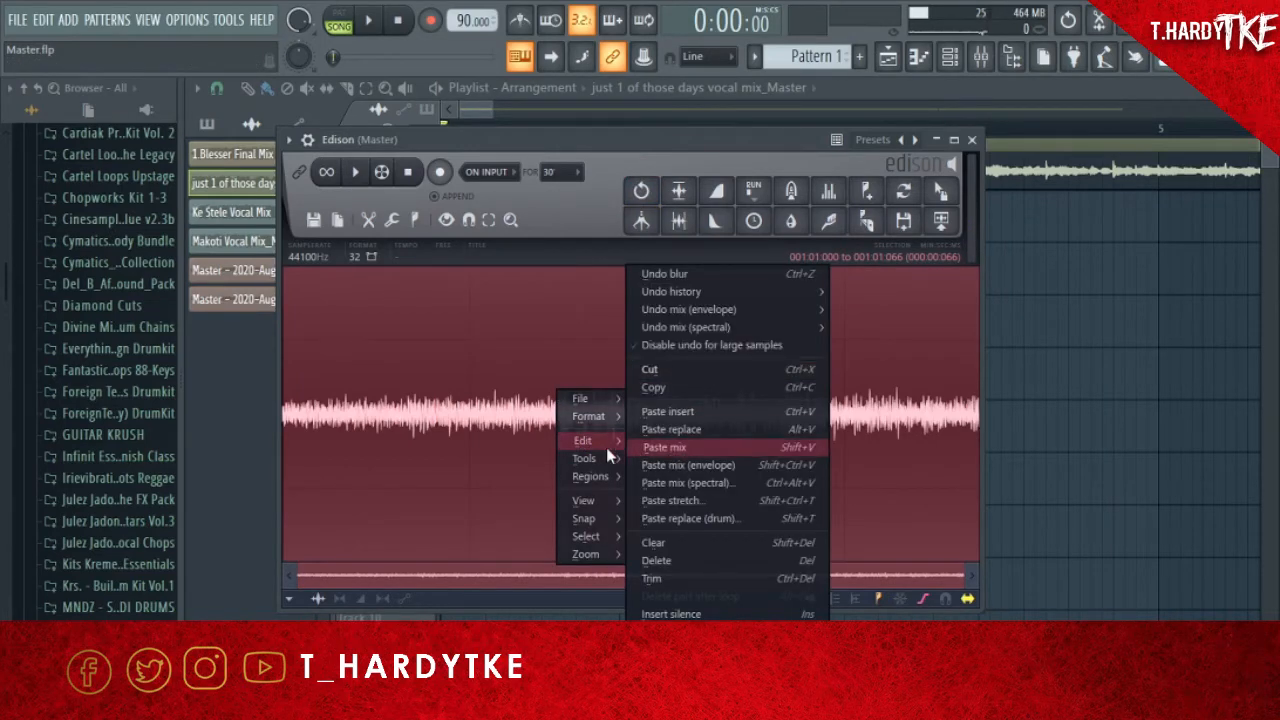
right_click(575, 399)
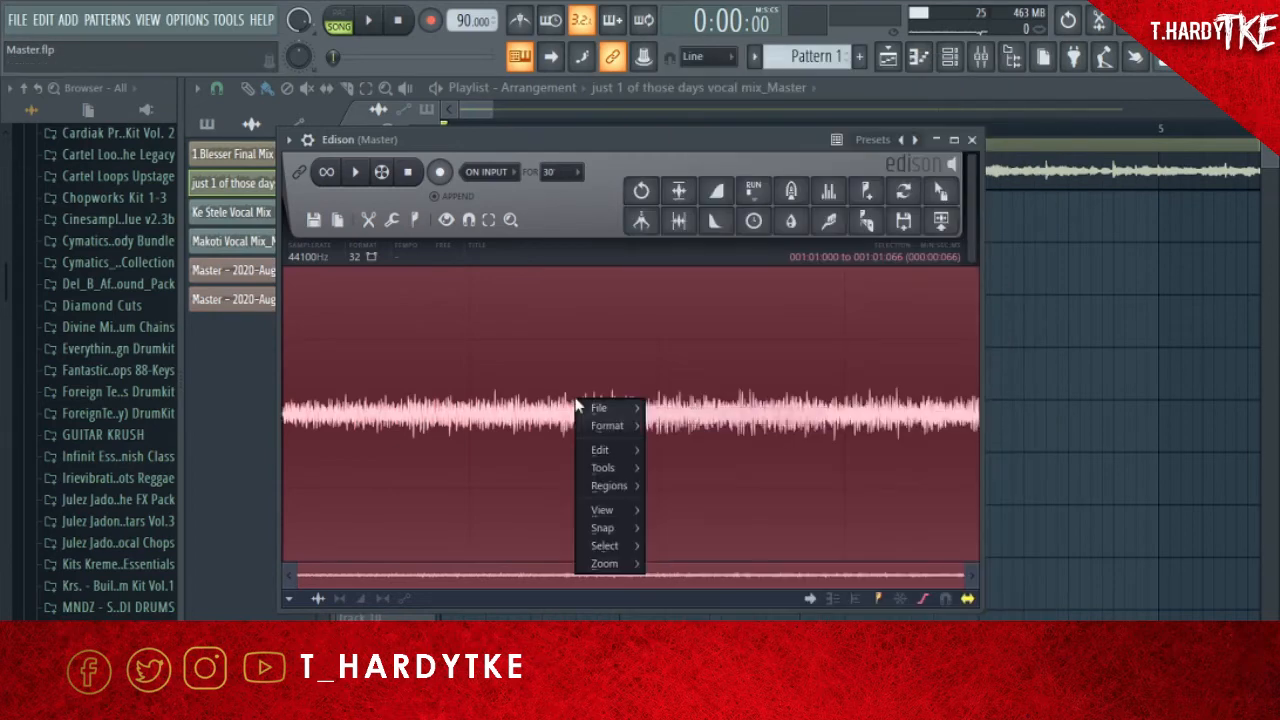
mouse_move(600, 466)
left_click(688, 439)
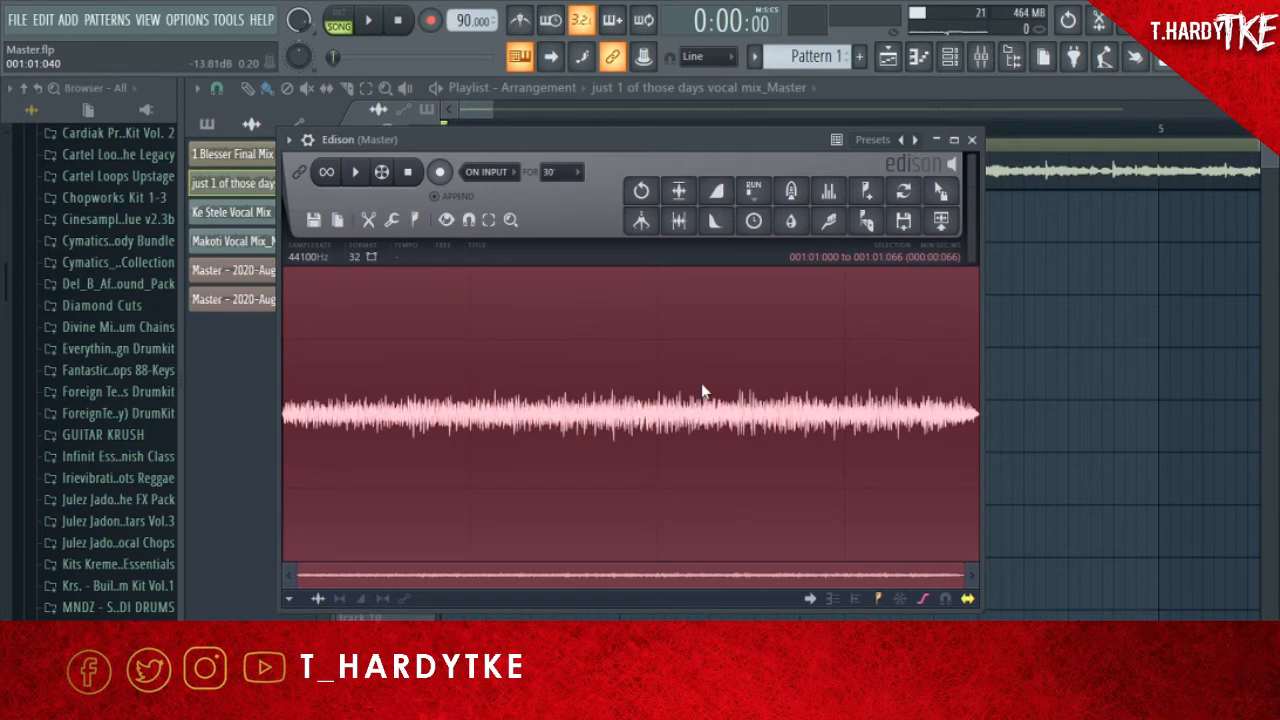
Step: Paste the blurred section four more times to make five back-to-back copies in the sample
key("ctrl+v")
key("ctrl+v")
key("ctrl+v")
key("ctrl+v")
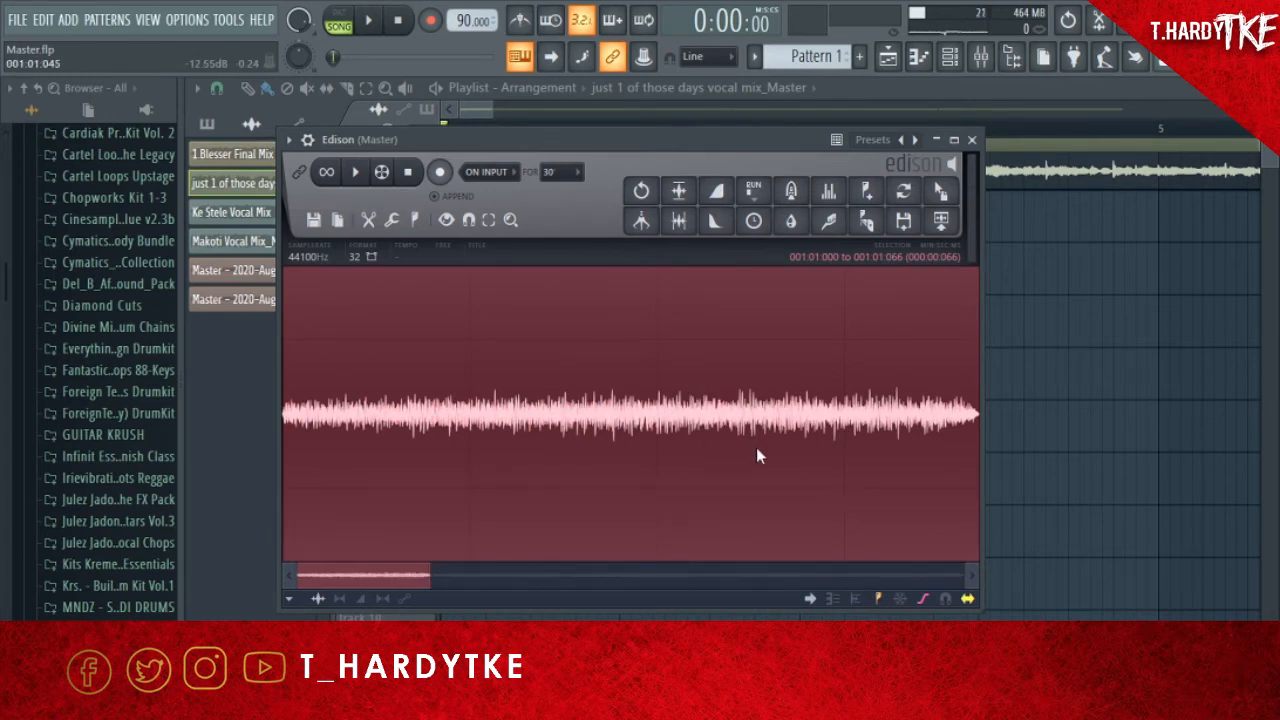
left_click_drag(431, 577, 1098, 522)
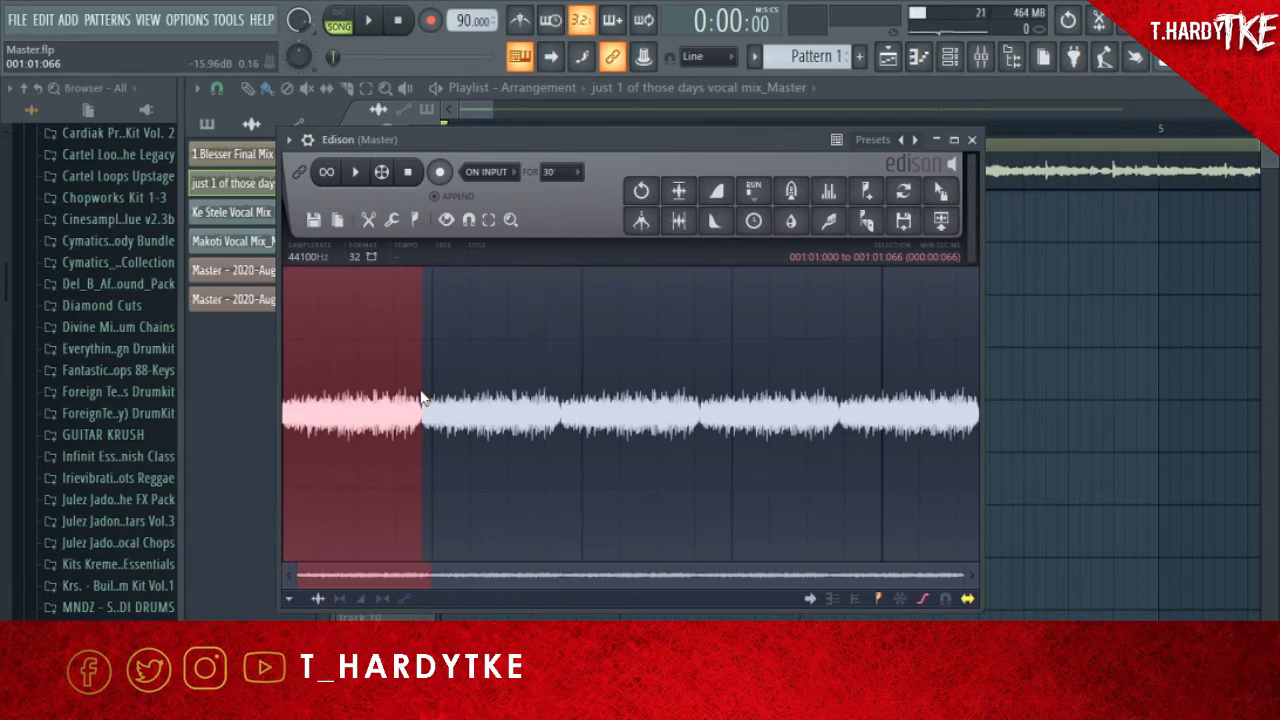
Step: Select the whole extended sample from 001:01:000 to 001:04:046 and apply Blur with the maximum amount
left_click_drag(422, 398, 1049, 350)
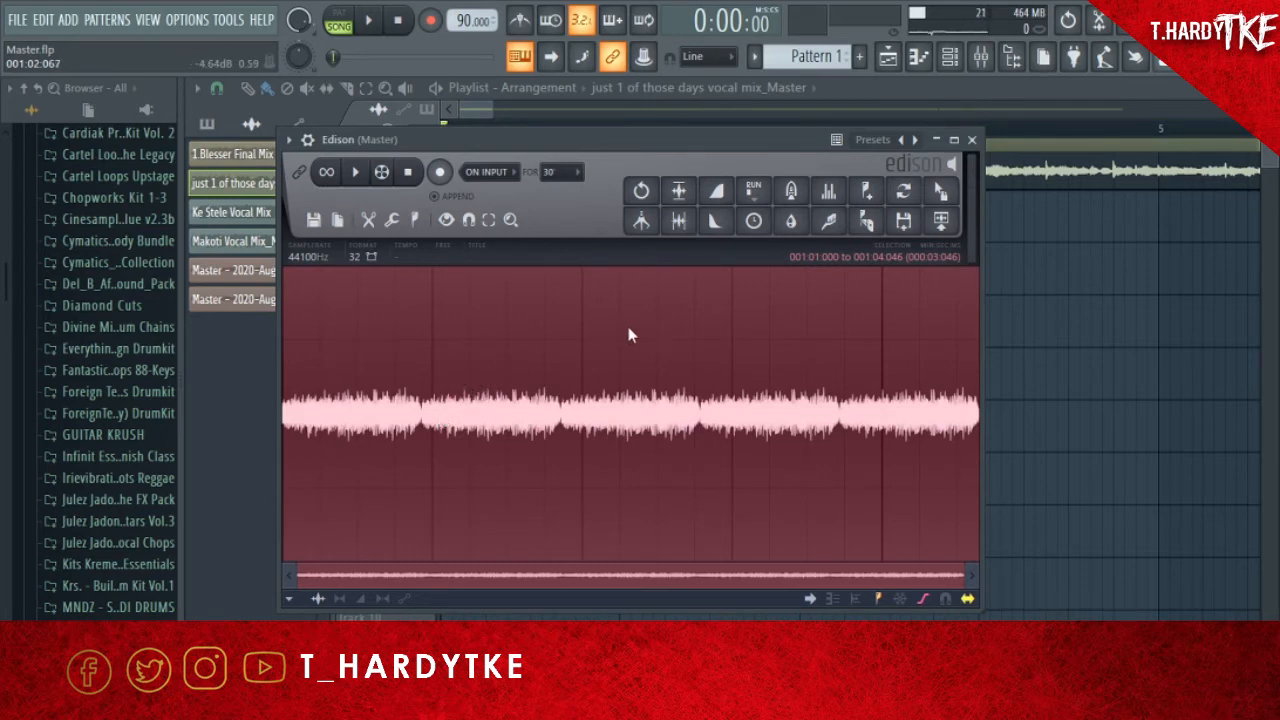
left_click(792, 222)
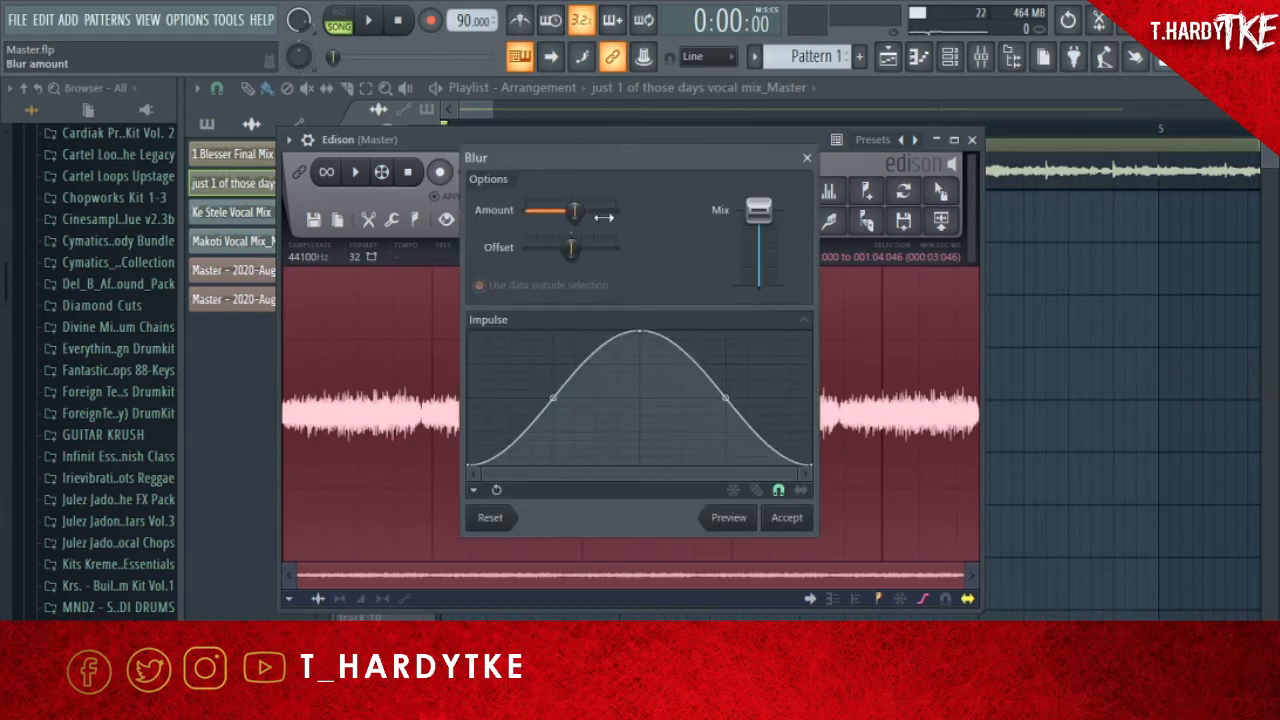
left_click_drag(573, 210, 643, 247)
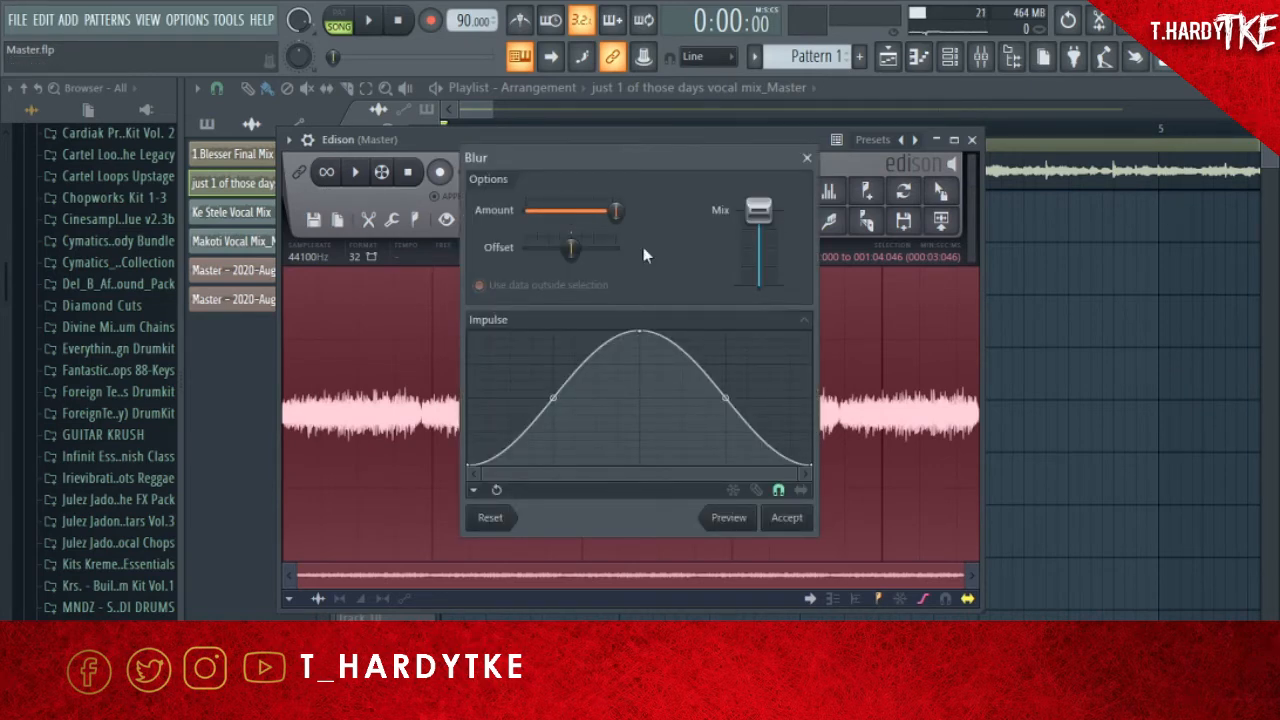
left_click(799, 516)
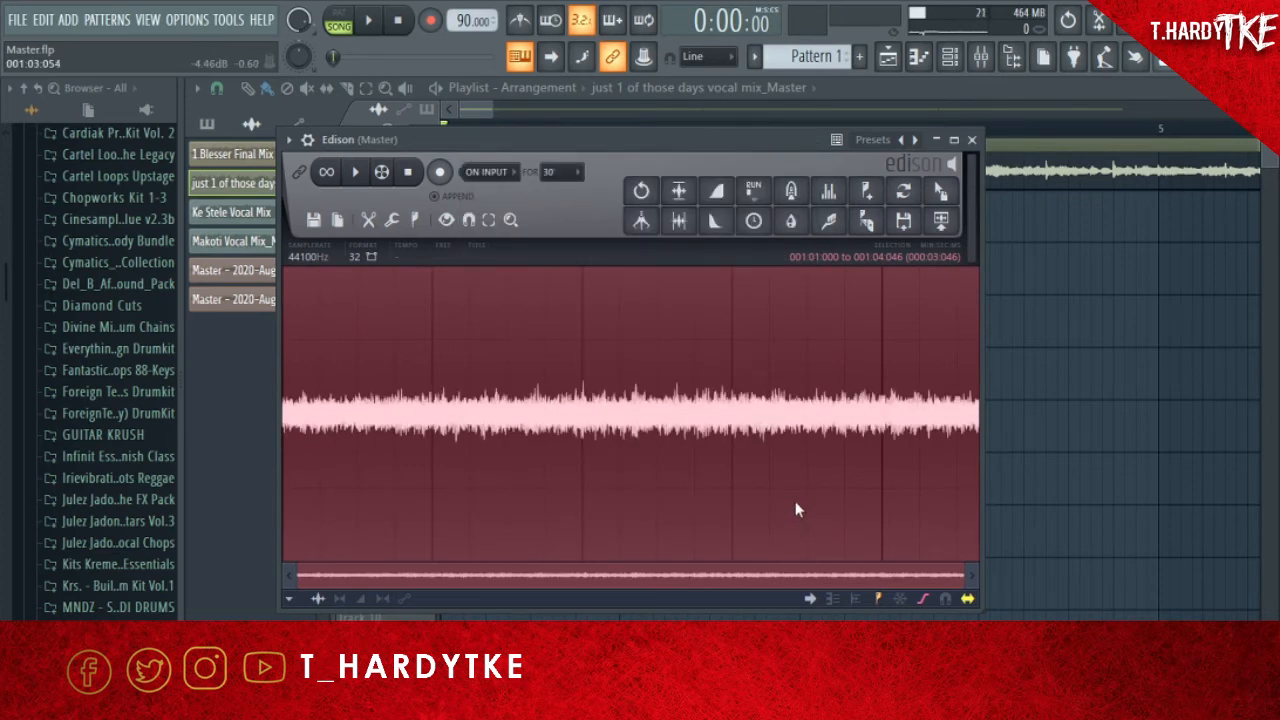
Step: Apply Declick in and Declick out to the whole extended sample
right_click(507, 306)
mouse_move(540, 377)
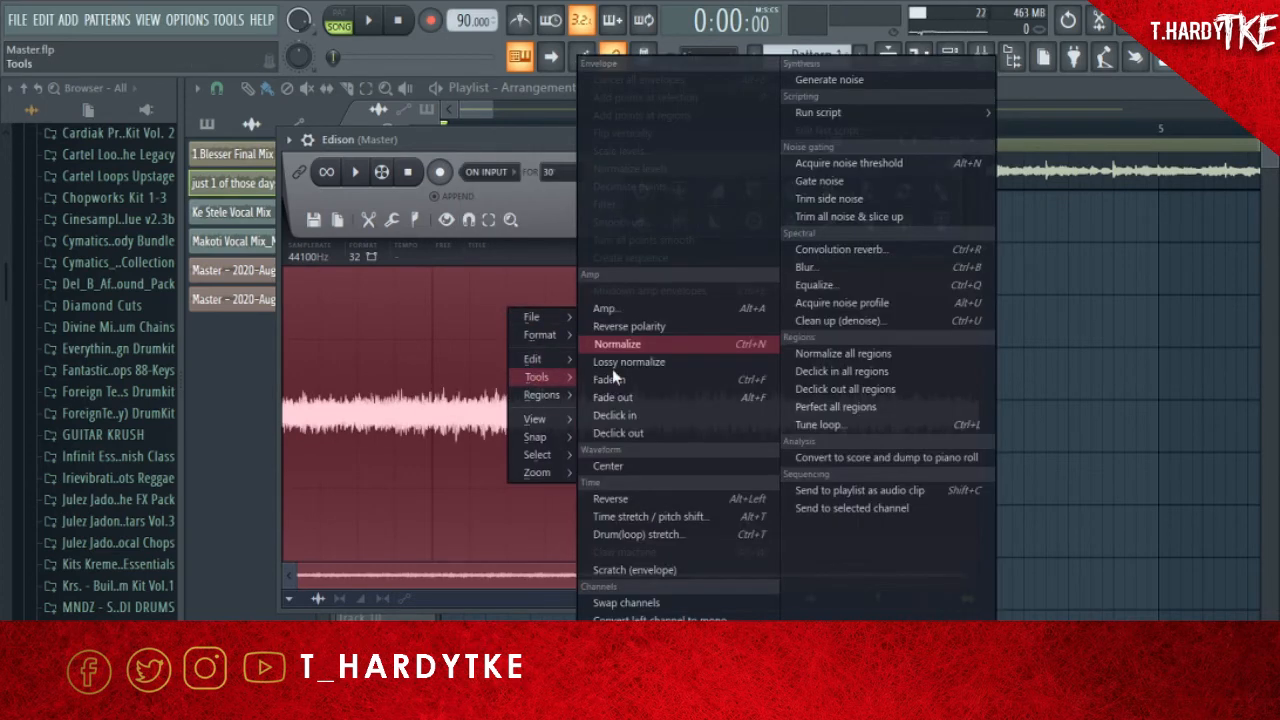
left_click(636, 411)
right_click(611, 386)
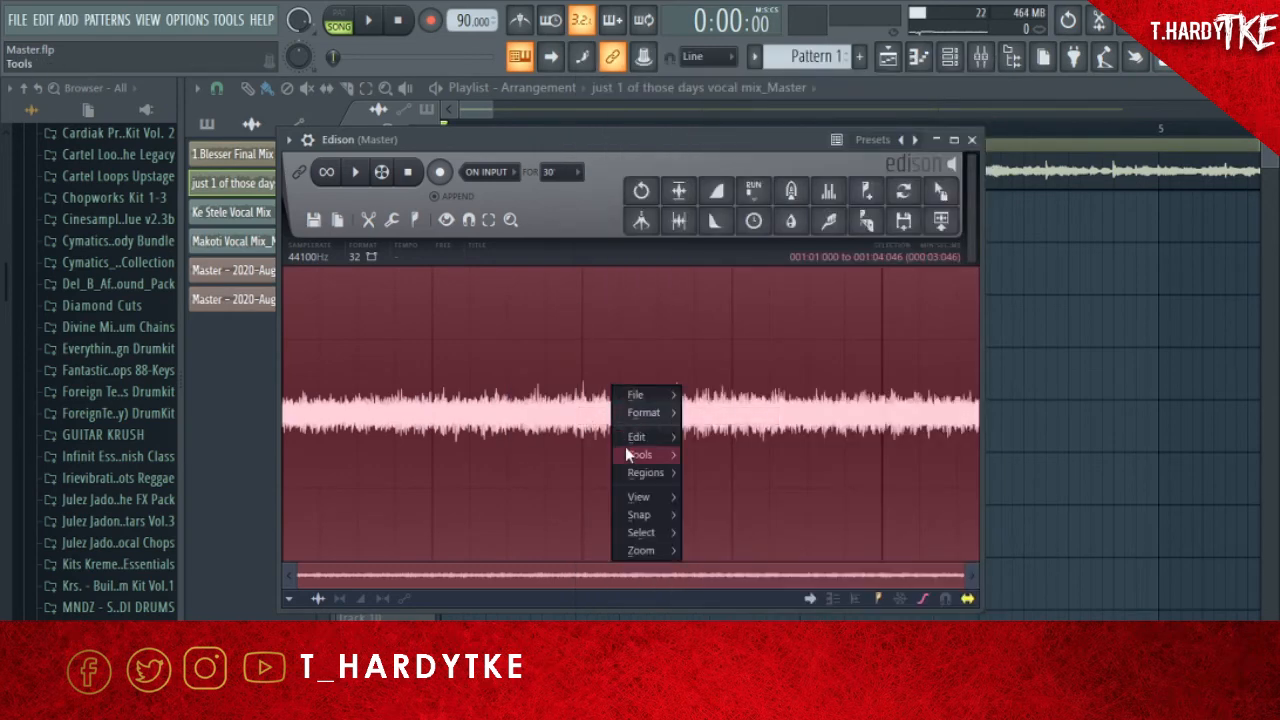
mouse_move(627, 453)
left_click(737, 434)
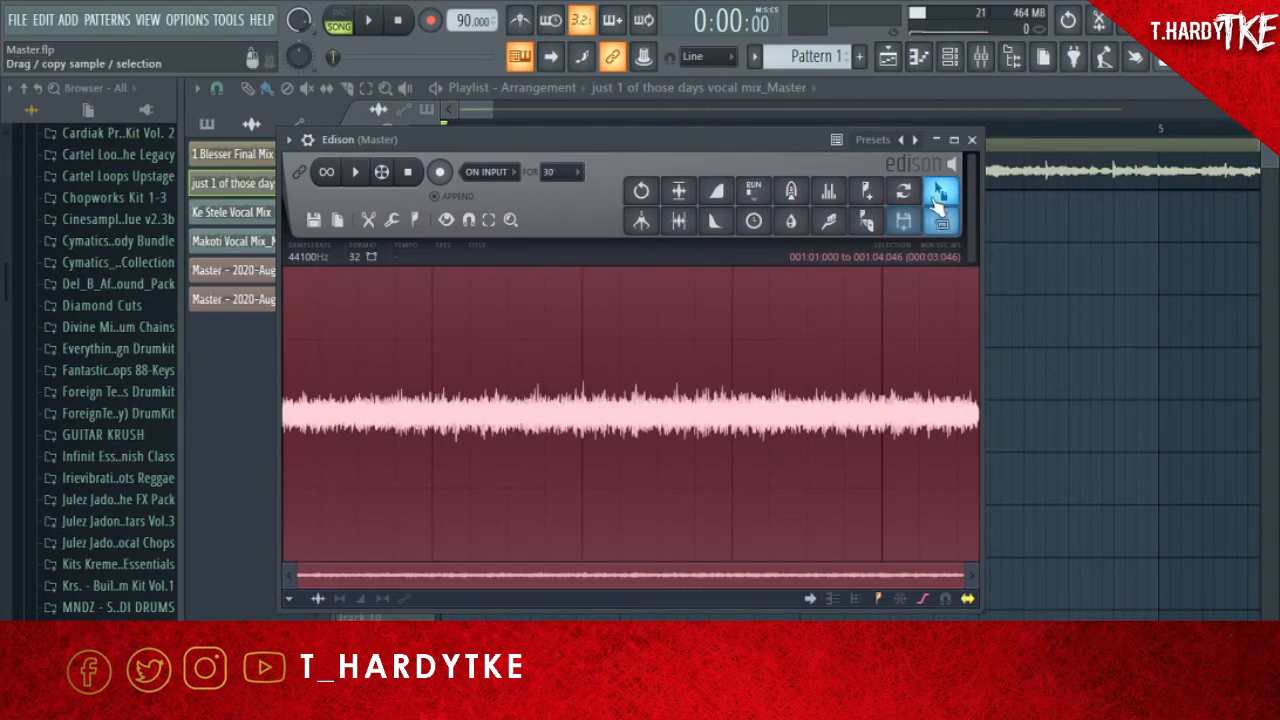
Step: Place the finished sample from Edison at the start of Track 2 in the playlist and play the arrangement
left_click_drag(940, 195, 490, 214)
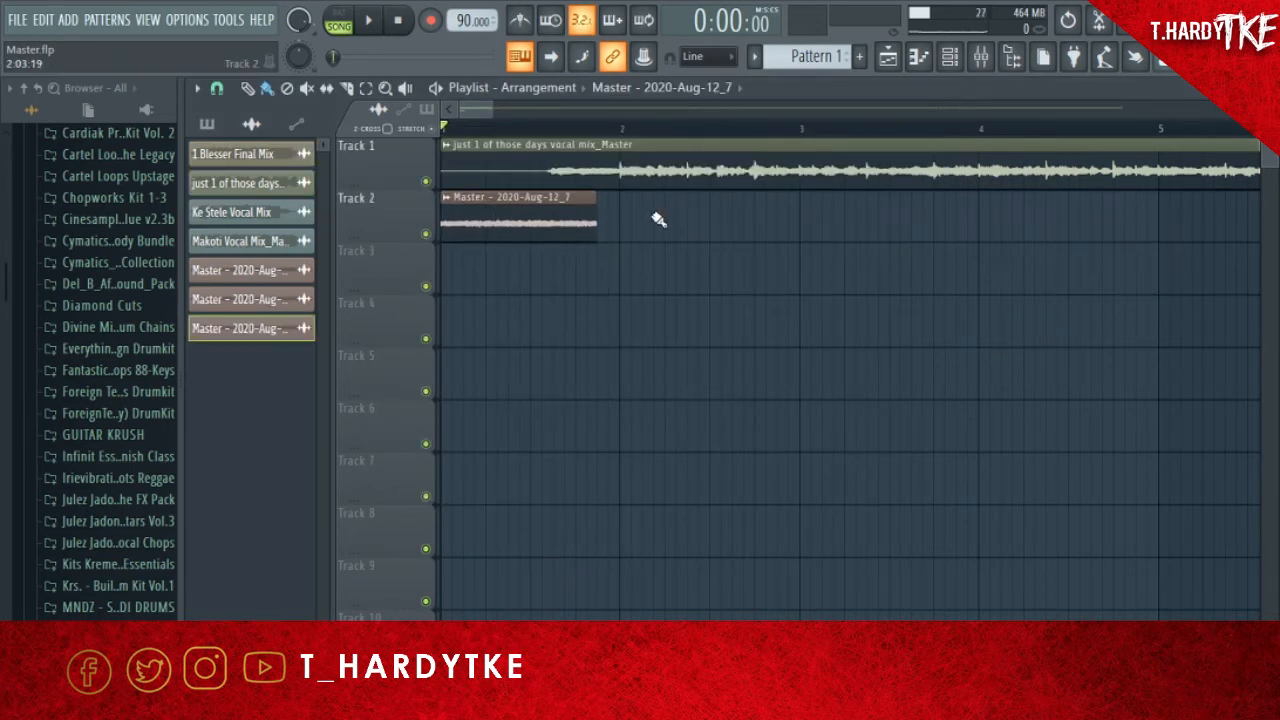
key("space")
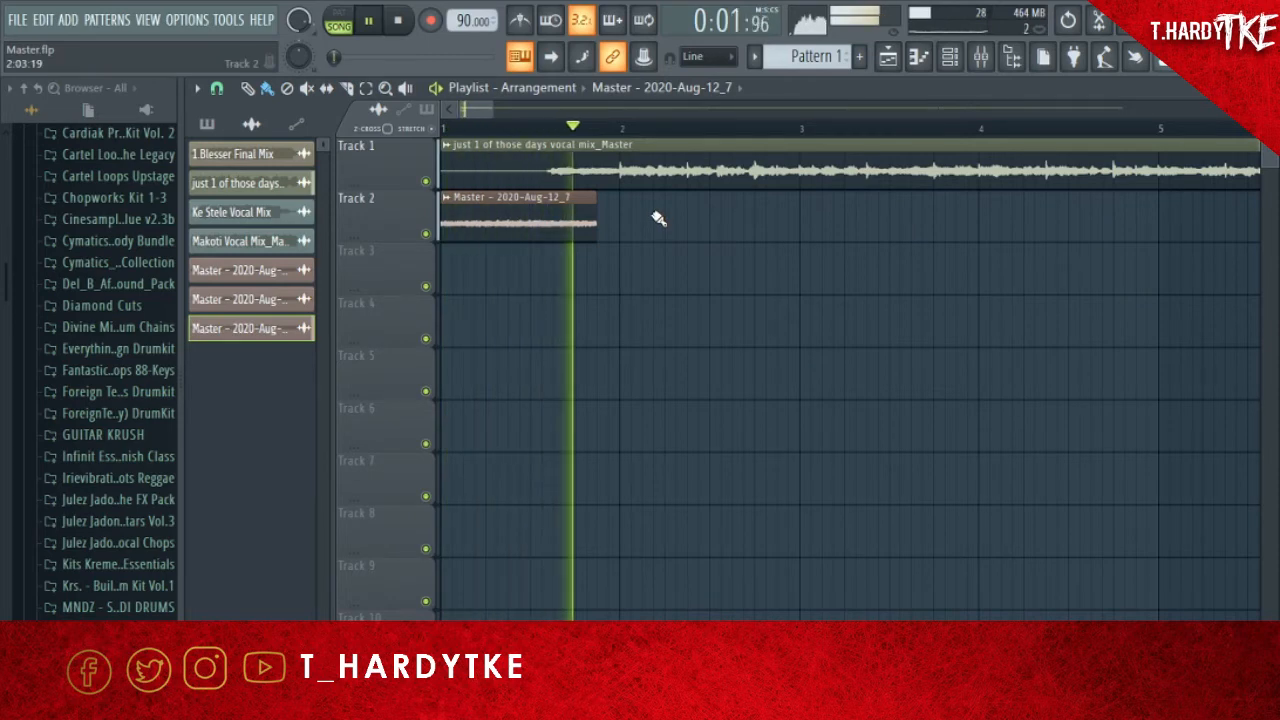
Step: Stop playback and create an automation clip for the channel volume of the sample on Track 2
key("space")
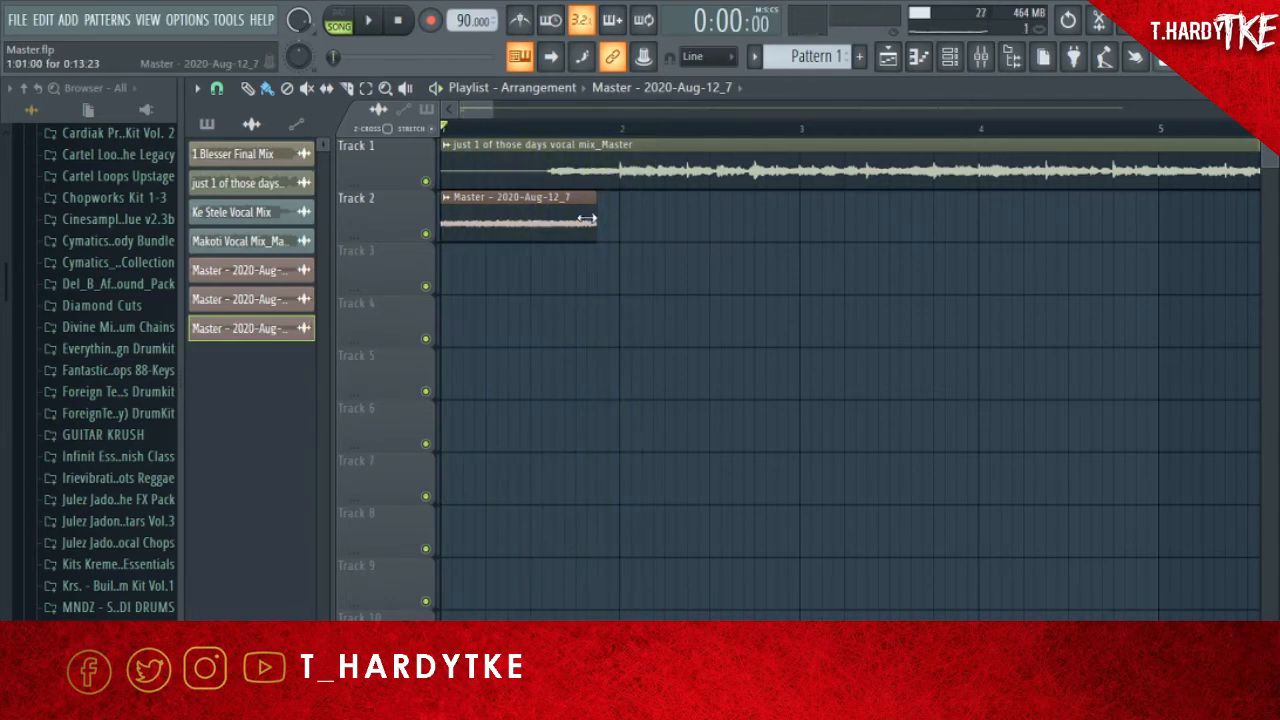
double_click(555, 213)
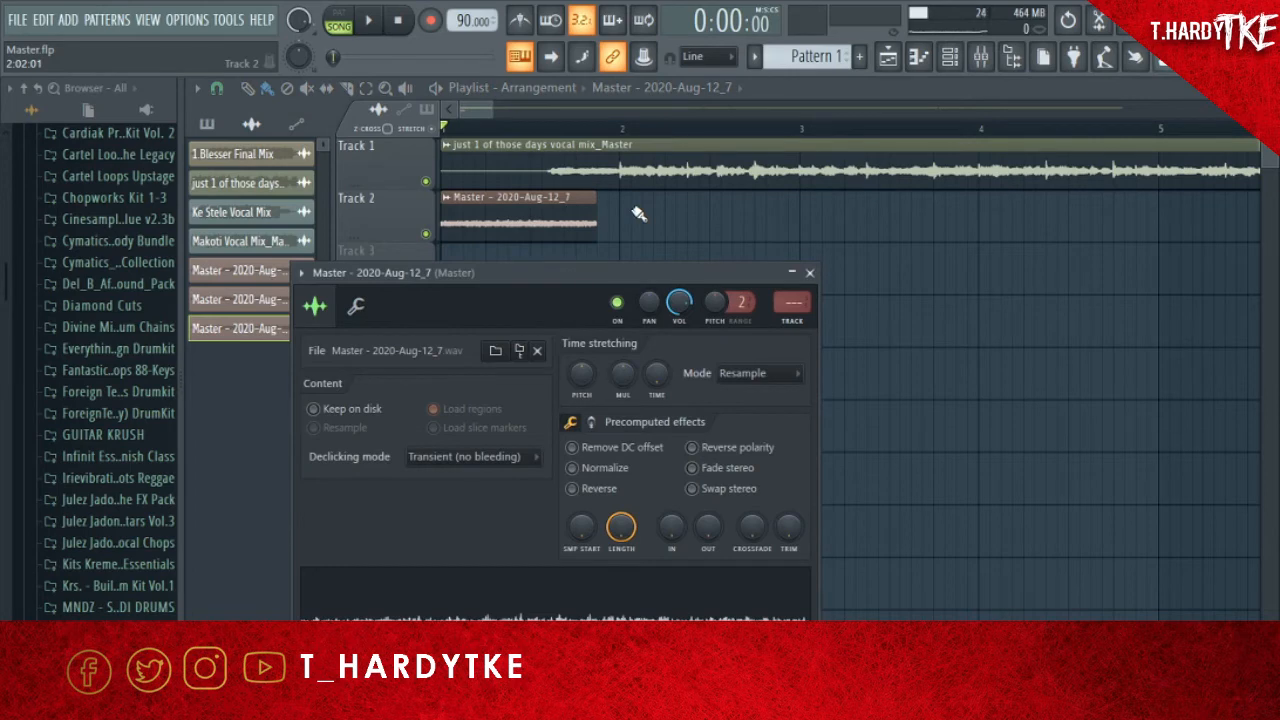
key("Escape")
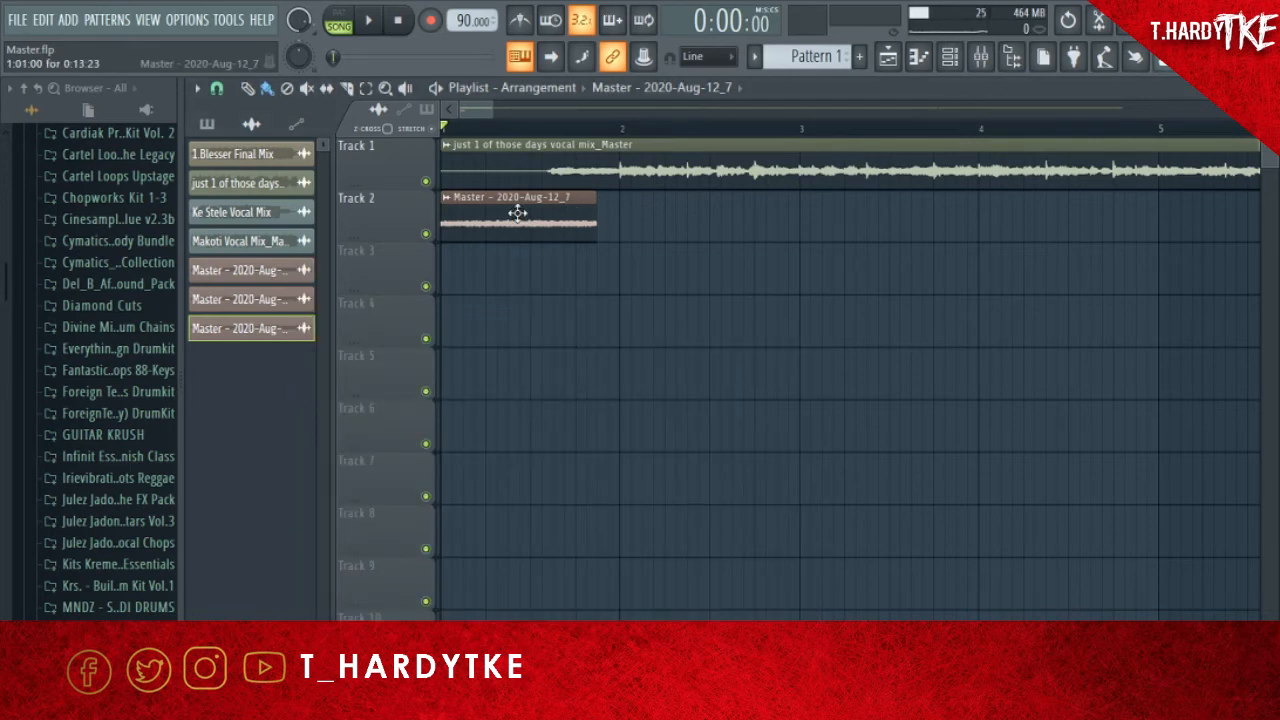
double_click(517, 213)
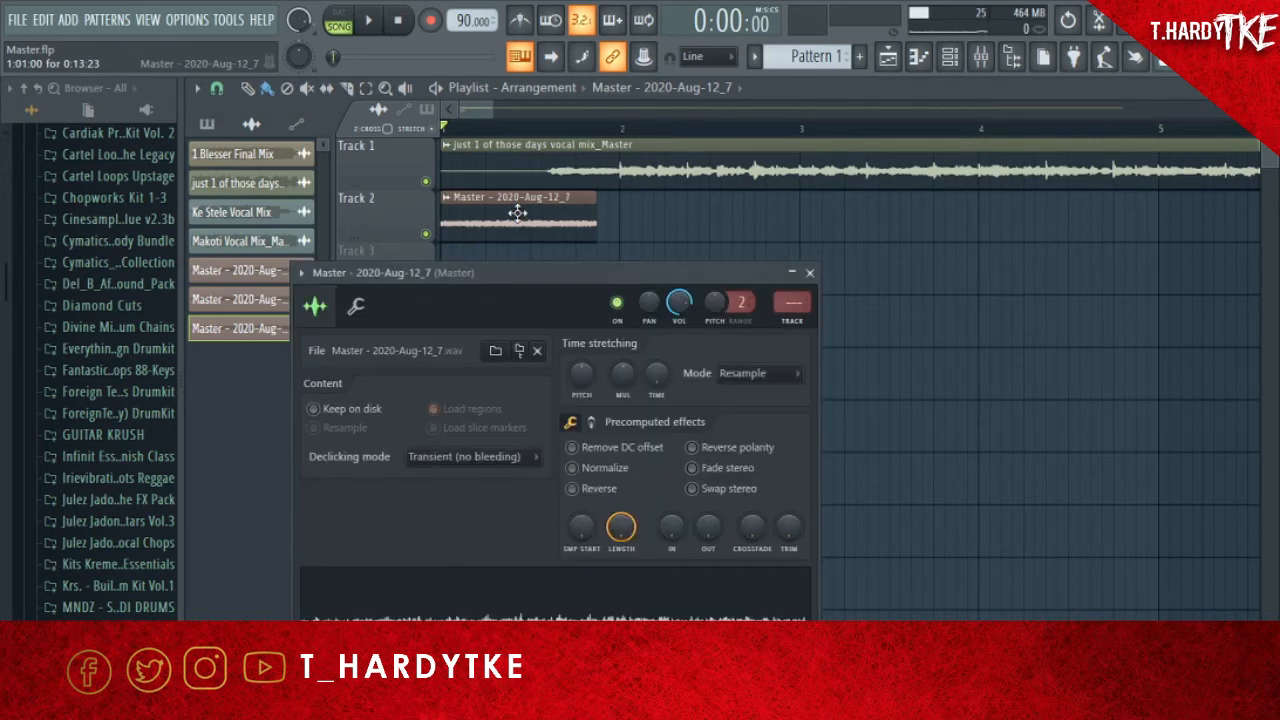
right_click(681, 312)
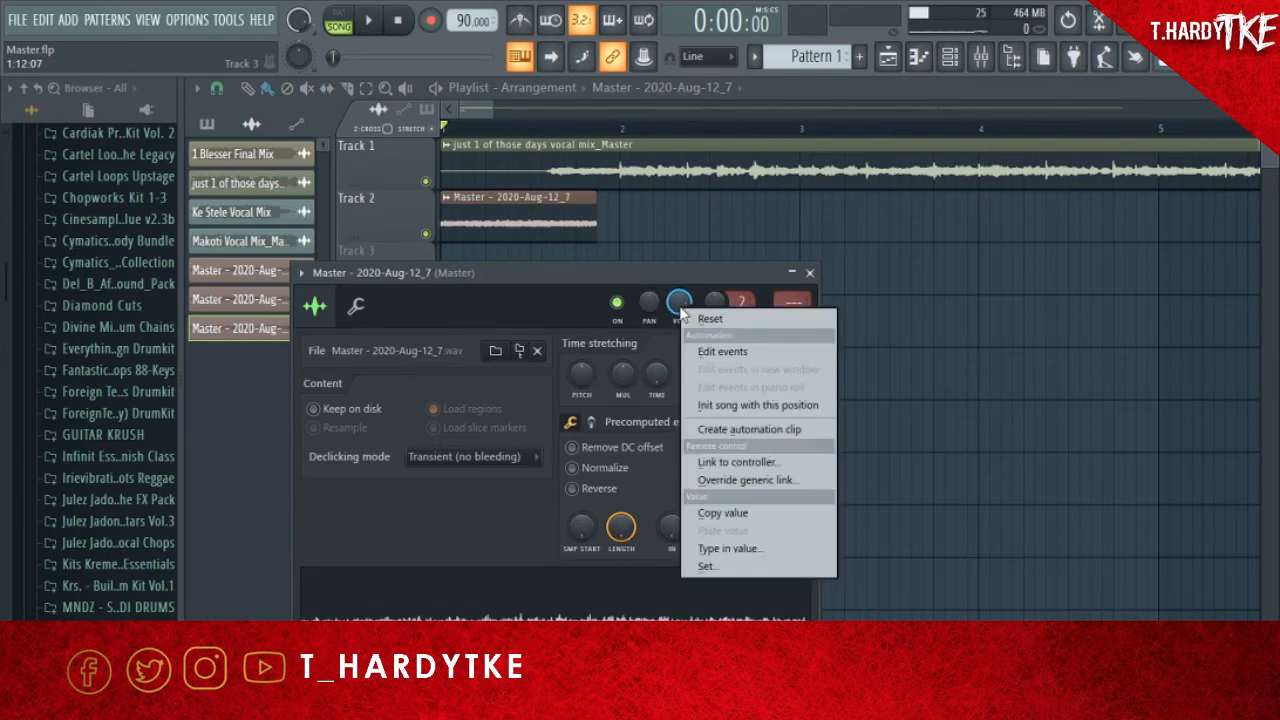
left_click(757, 432)
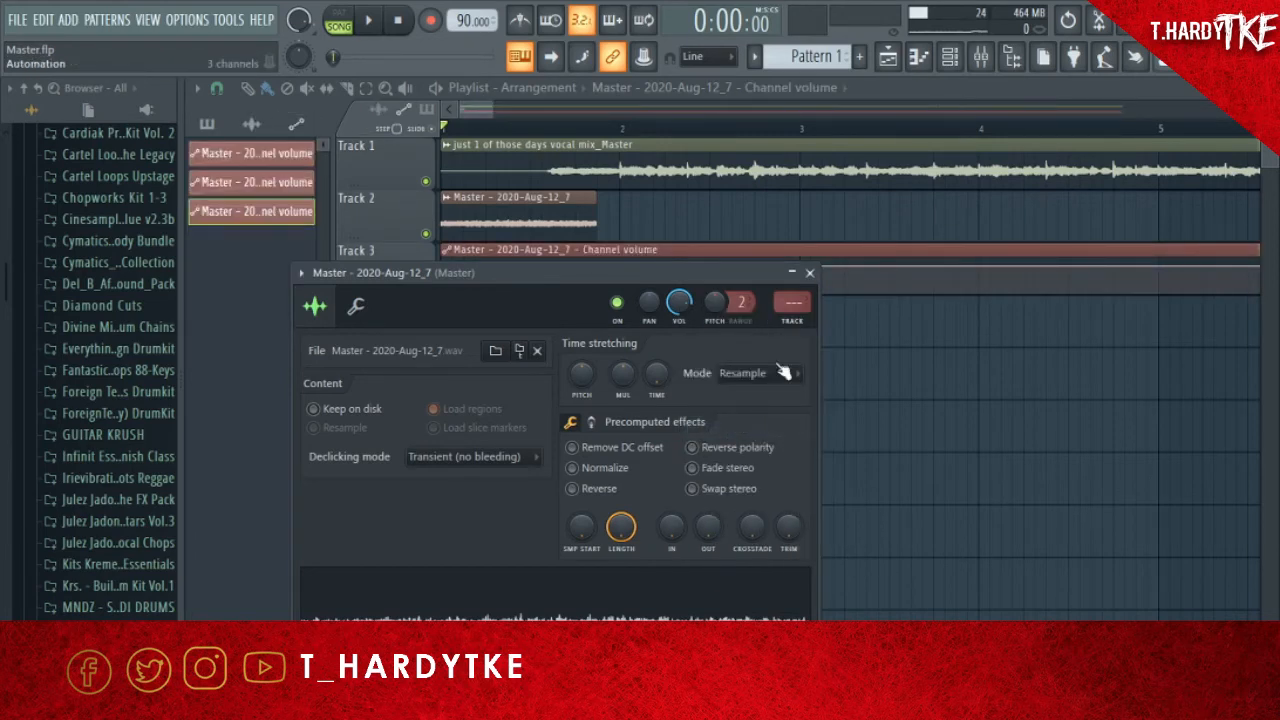
left_click(810, 273)
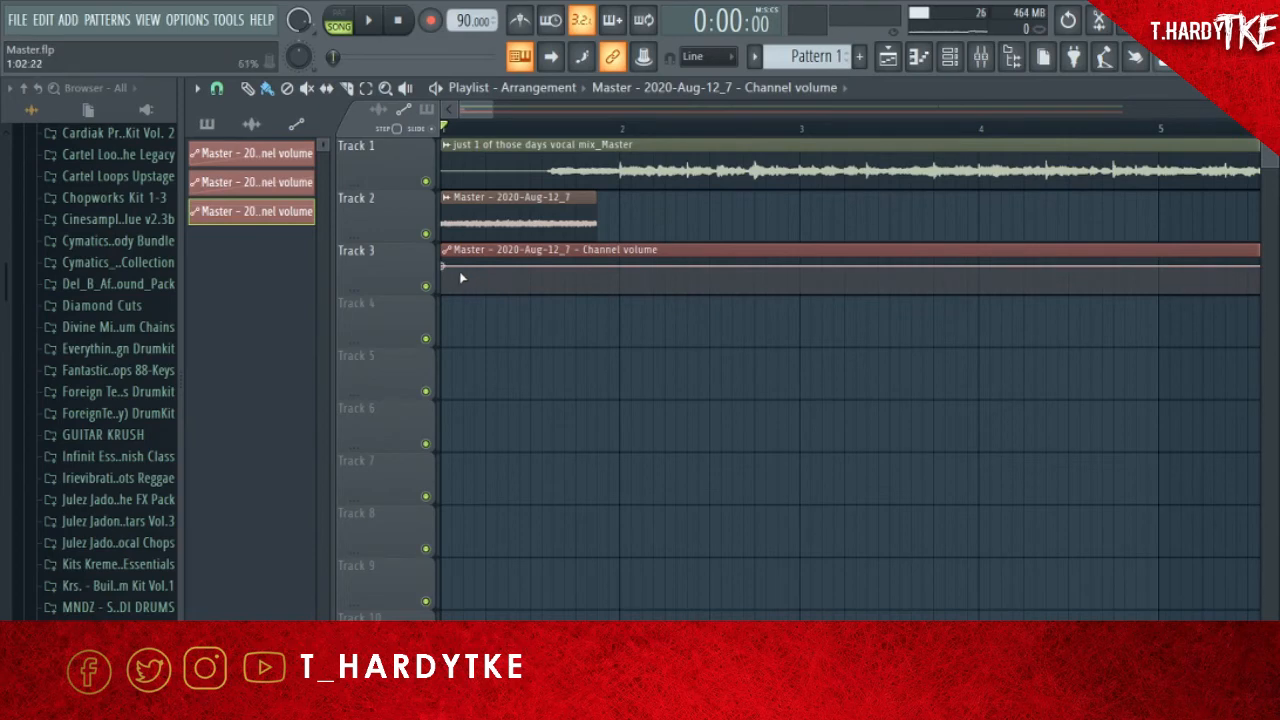
Step: Shape the volume automation on Track 3 as a fade-in rising from zero to about 66% at 1:13:00
left_click_drag(446, 268, 444, 302)
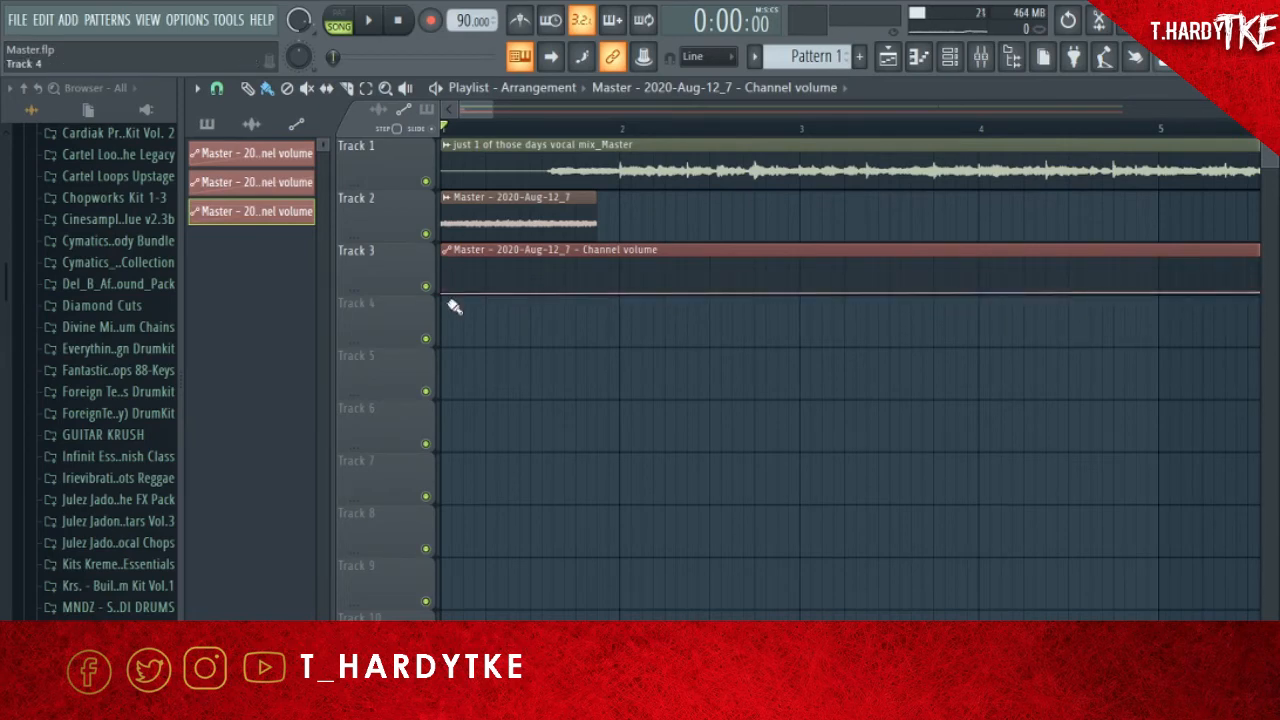
left_click_drag(573, 290, 577, 275)
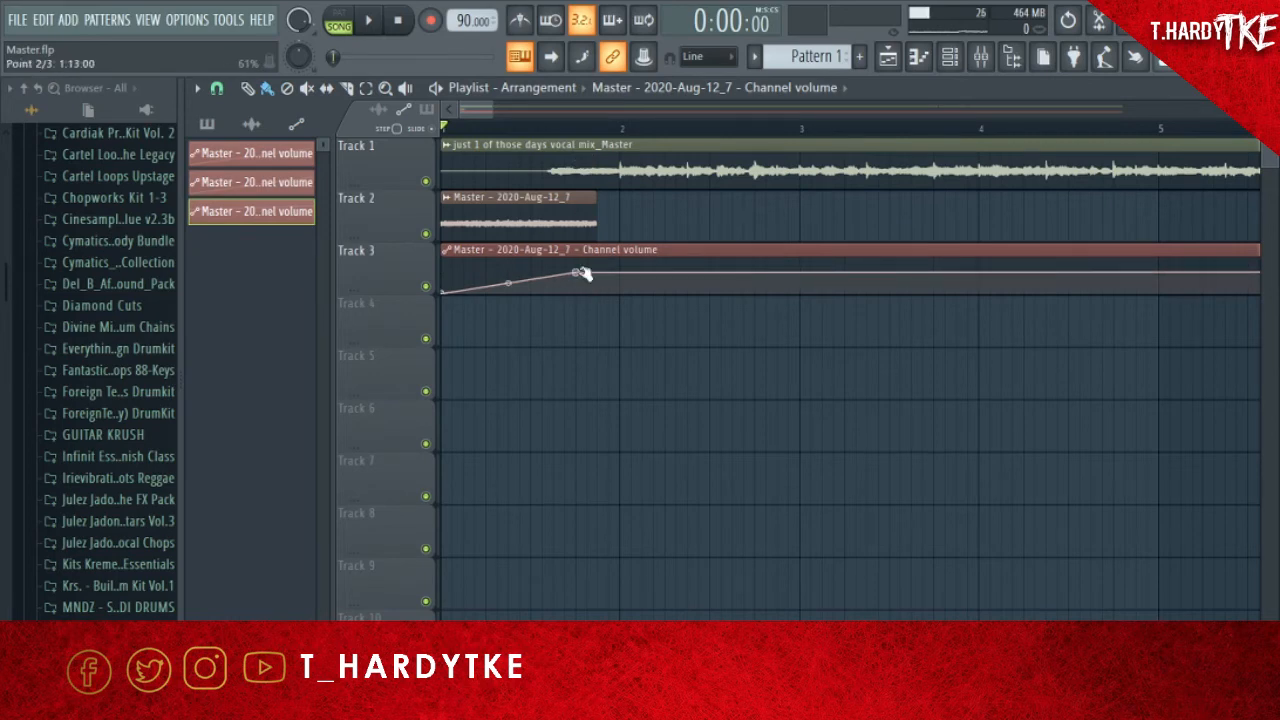
left_click_drag(578, 275, 582, 272)
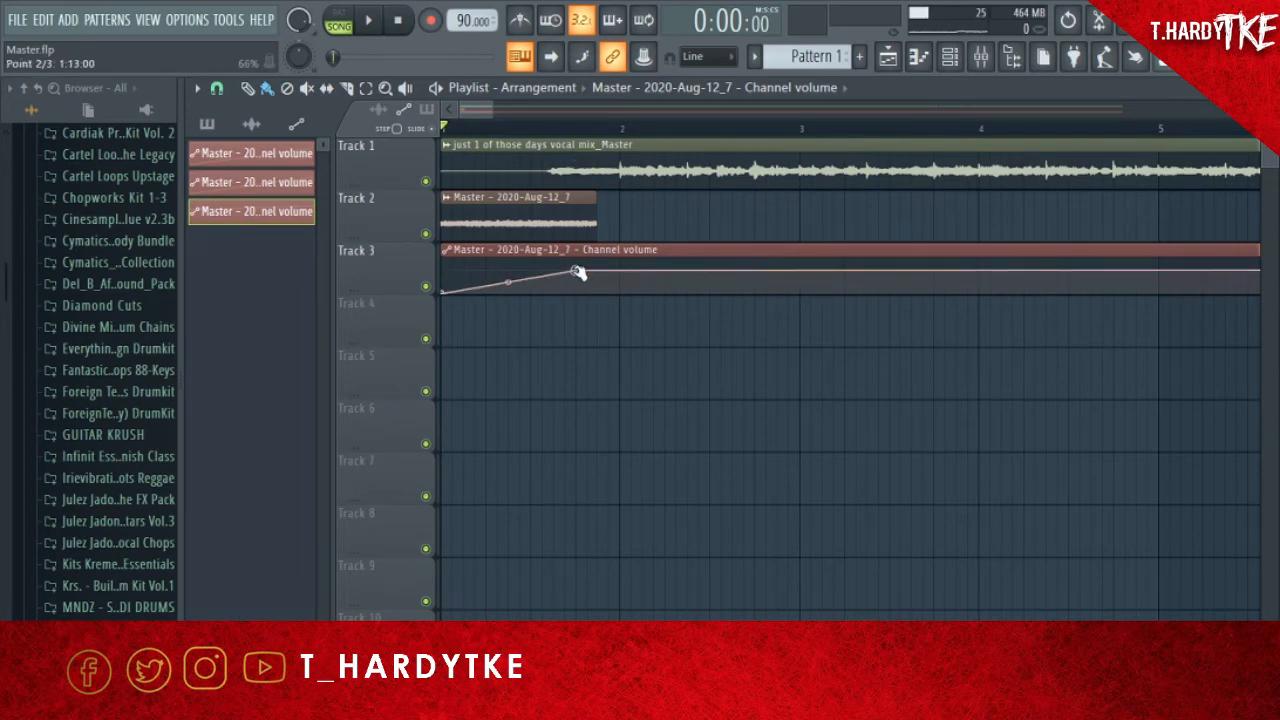
Step: Drop the volume automation to zero straight after the 1:13:00 peak and play the arrangement to check the fade
right_click(582, 272)
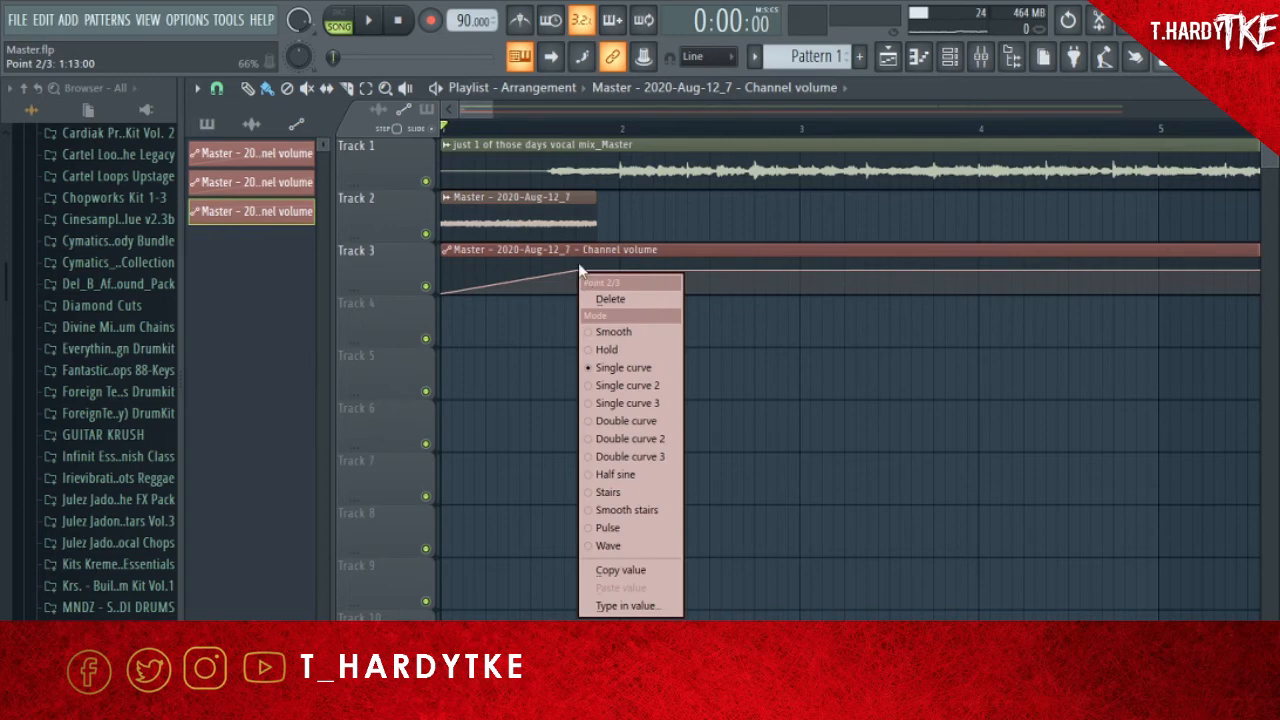
left_click(578, 279)
mouse_move(578, 279)
left_mouse_down()
mouse_move(580, 305)
mouse_move(581, 272)
left_mouse_up()
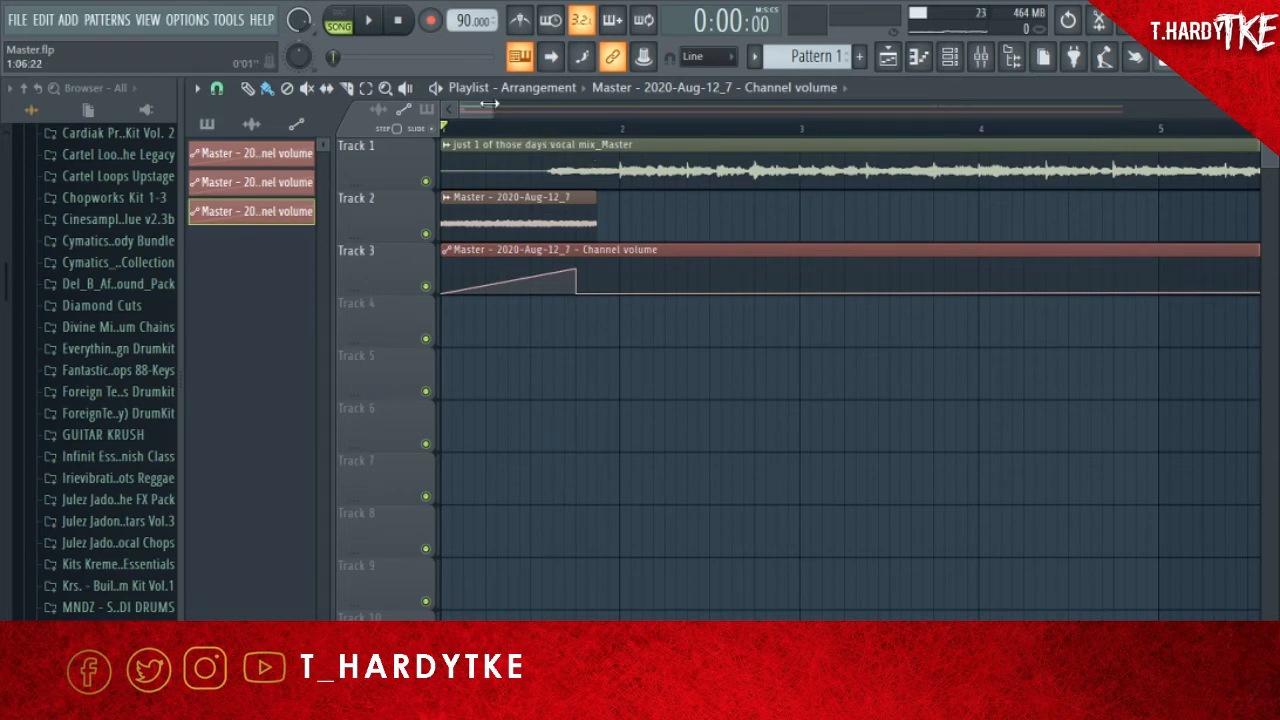
key("space")
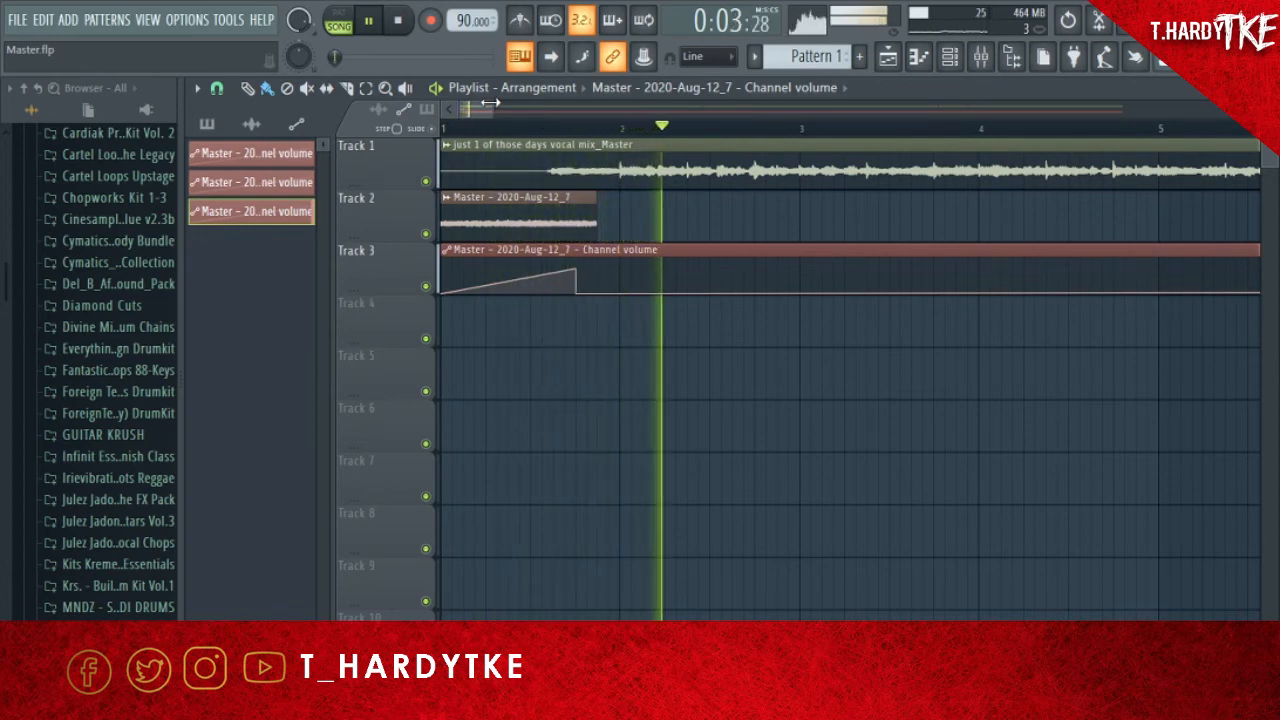
key("space")
Step: Slice the volume automation clip at bar 2 and delete the part after the cut
left_click(346, 89)
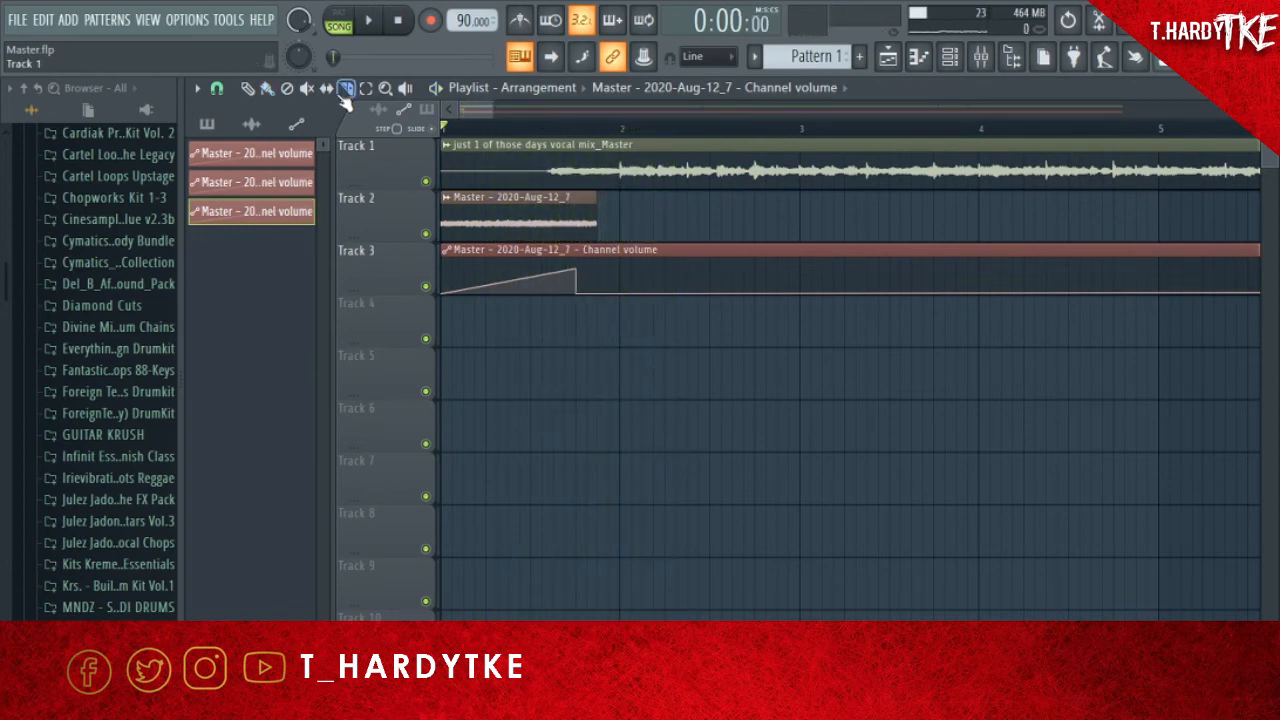
left_click_drag(623, 308, 620, 236)
left_click(267, 89)
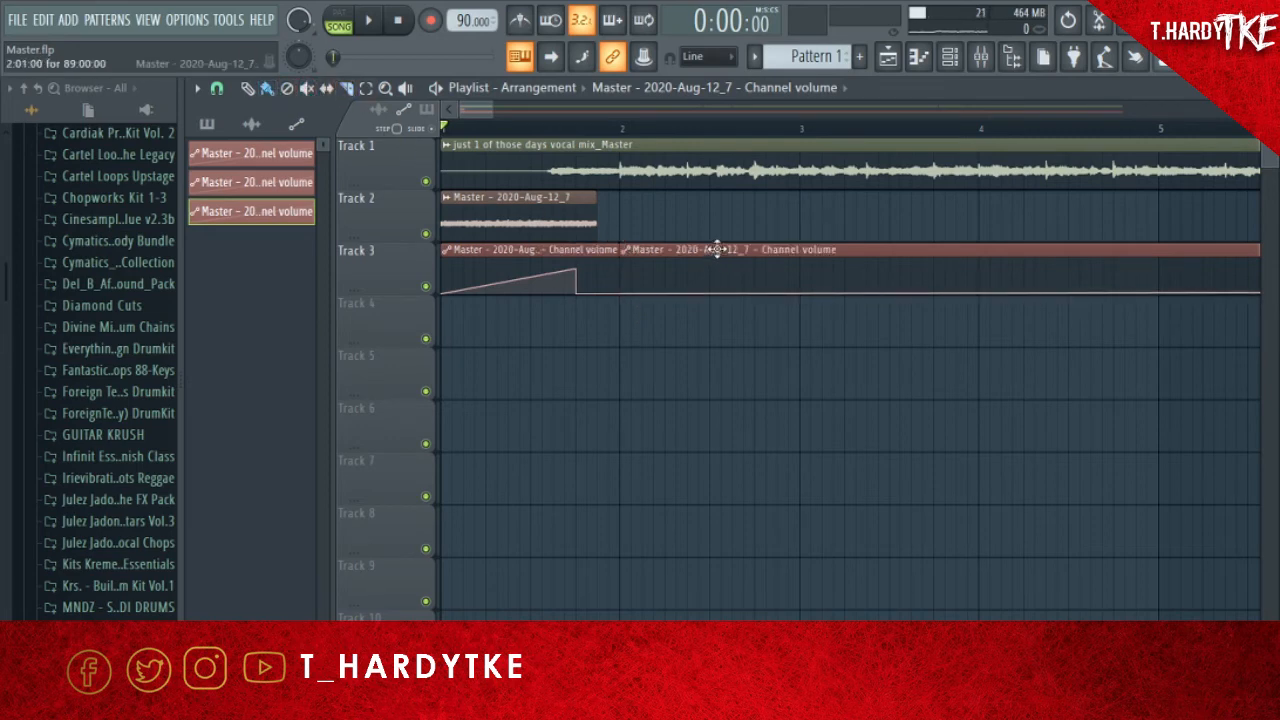
left_click(718, 250)
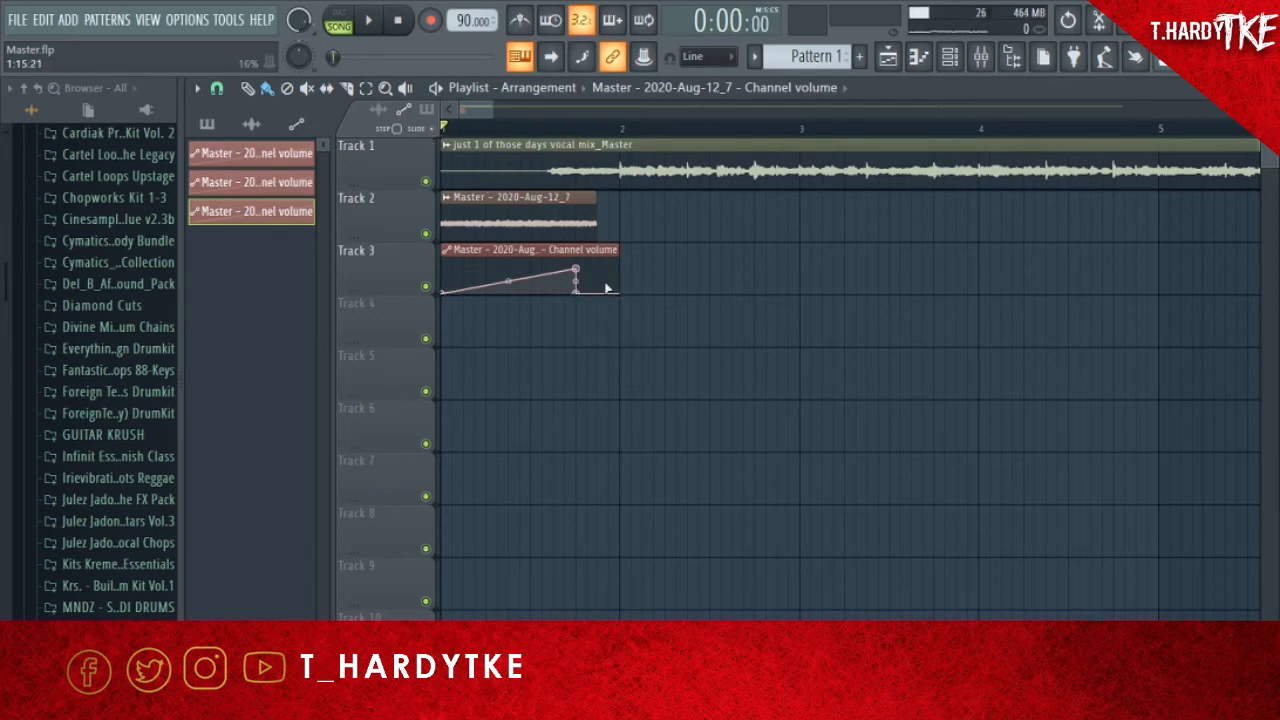
Step: Route the sample channel on Track 2 to a free mixer track
double_click(567, 211)
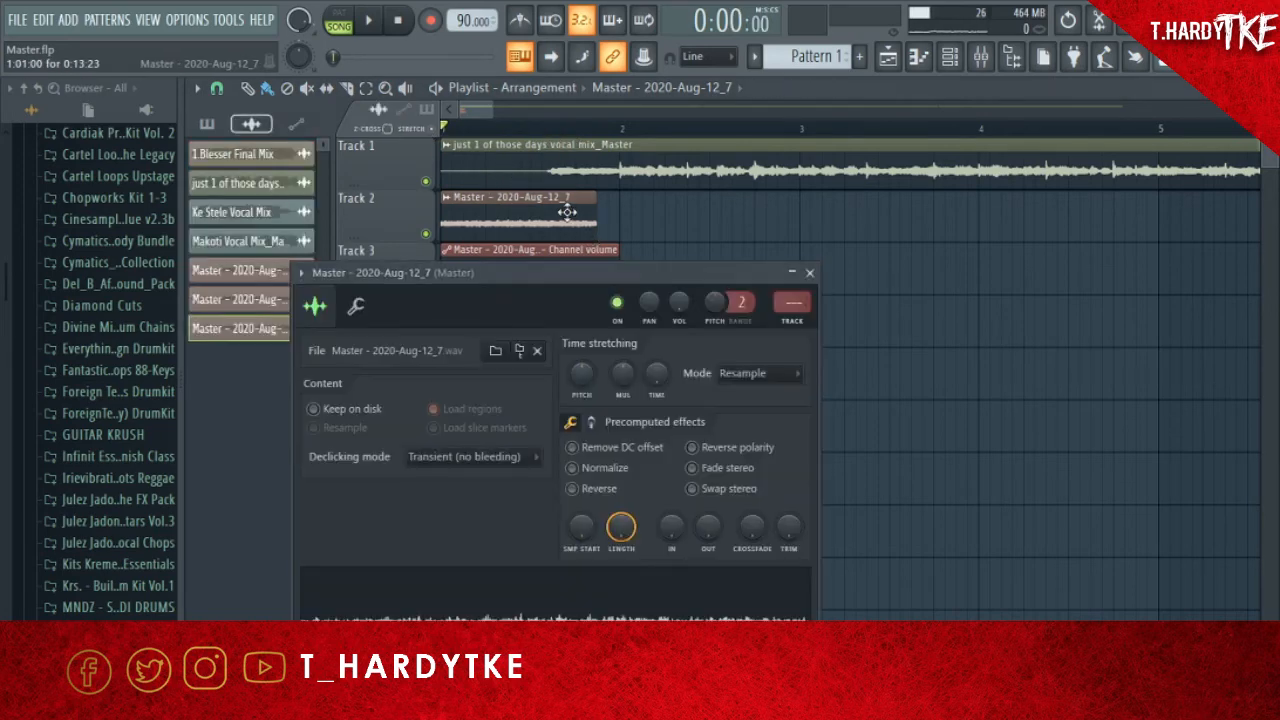
left_click(300, 272)
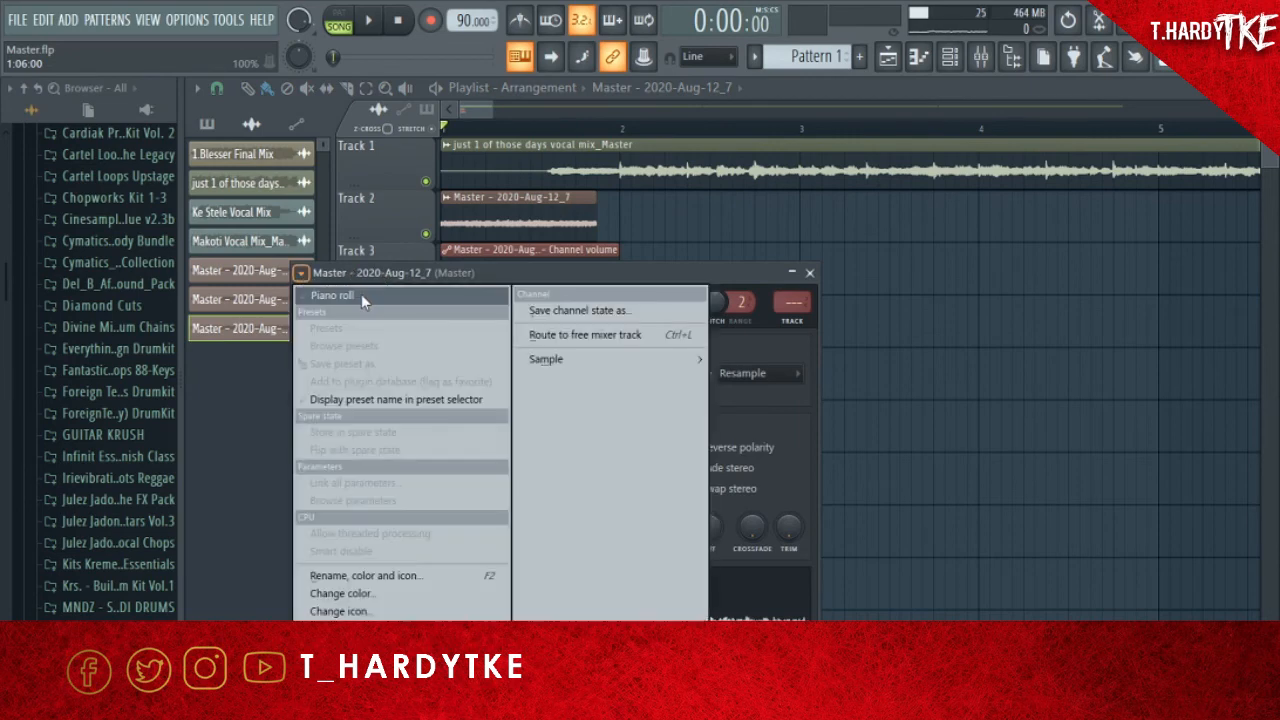
left_click(590, 335)
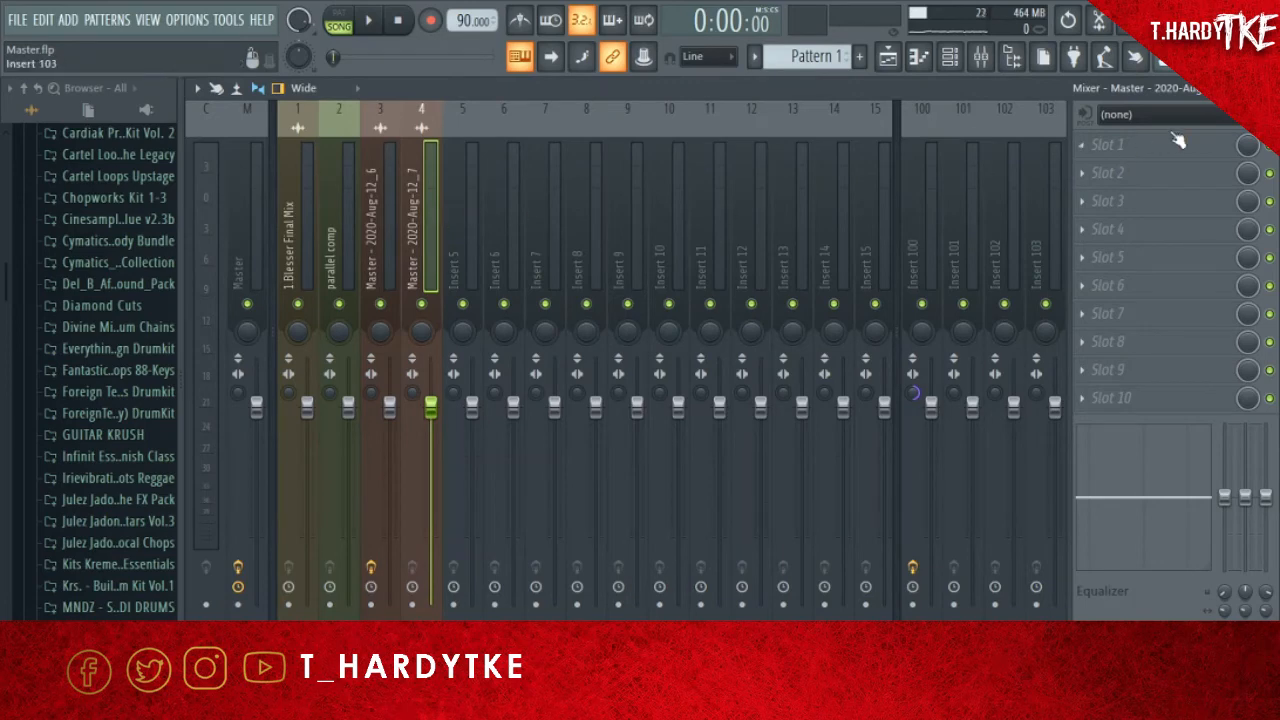
Step: Load Fruity Reeverb 2 in the mixer track's first effect slot, raise its wet level, and audition the intro before returning to the playlist
left_click(1106, 150)
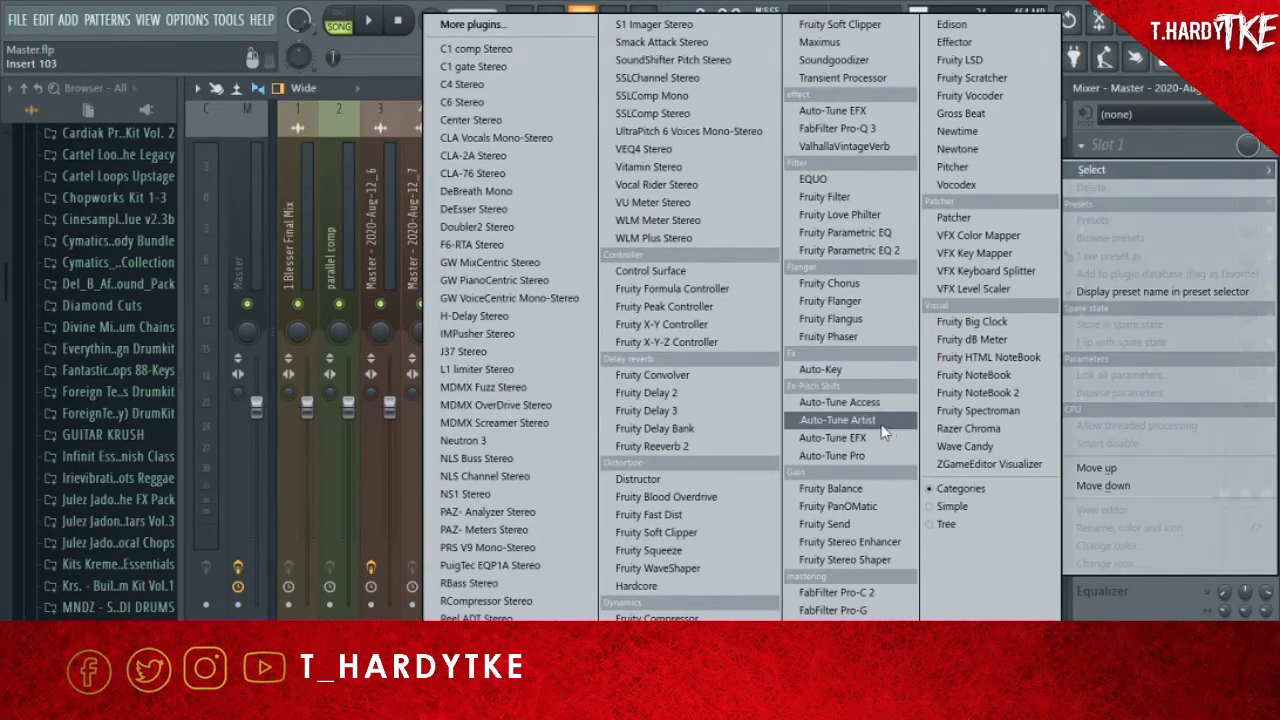
left_click(735, 447)
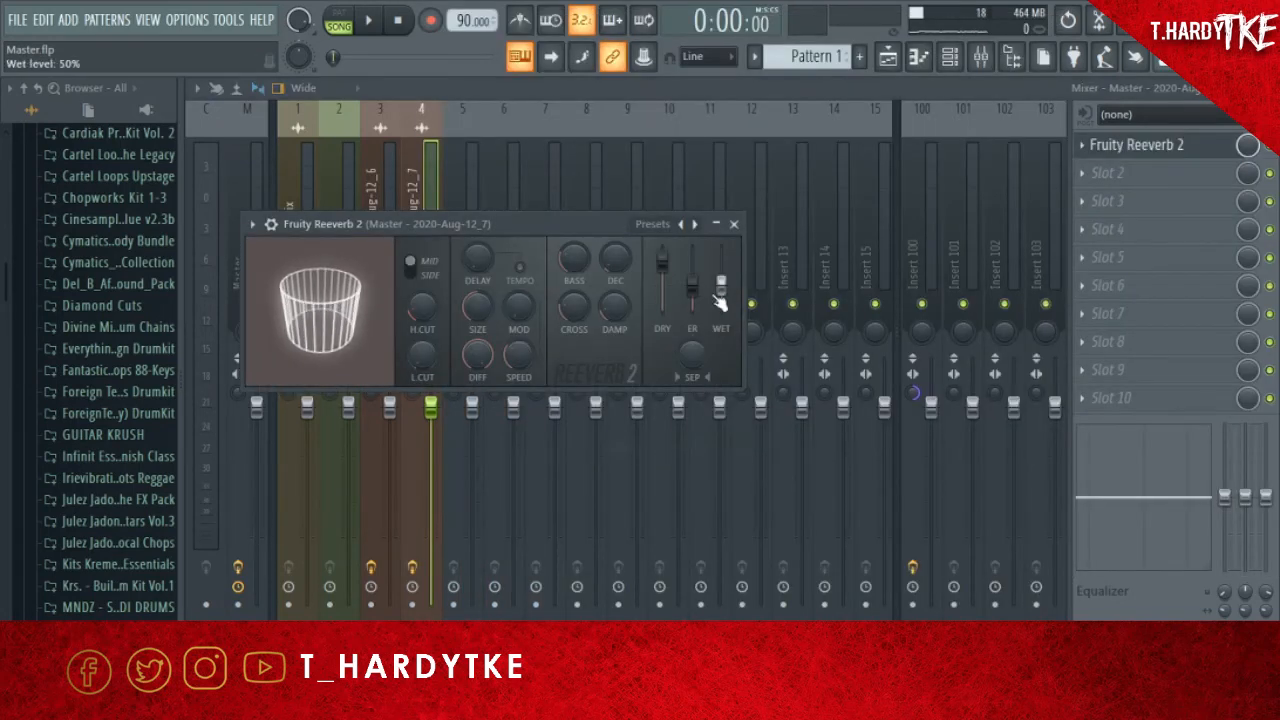
left_click_drag(721, 291, 721, 273)
key("space")
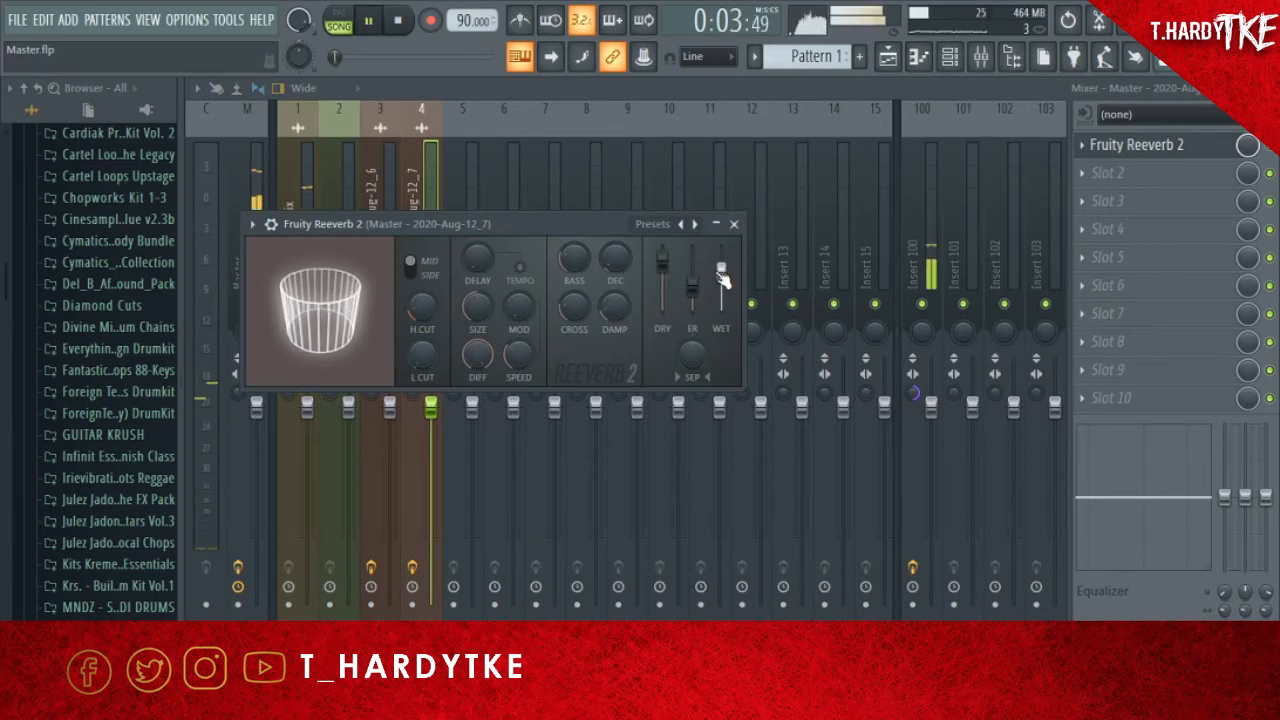
key("space")
left_click(734, 224)
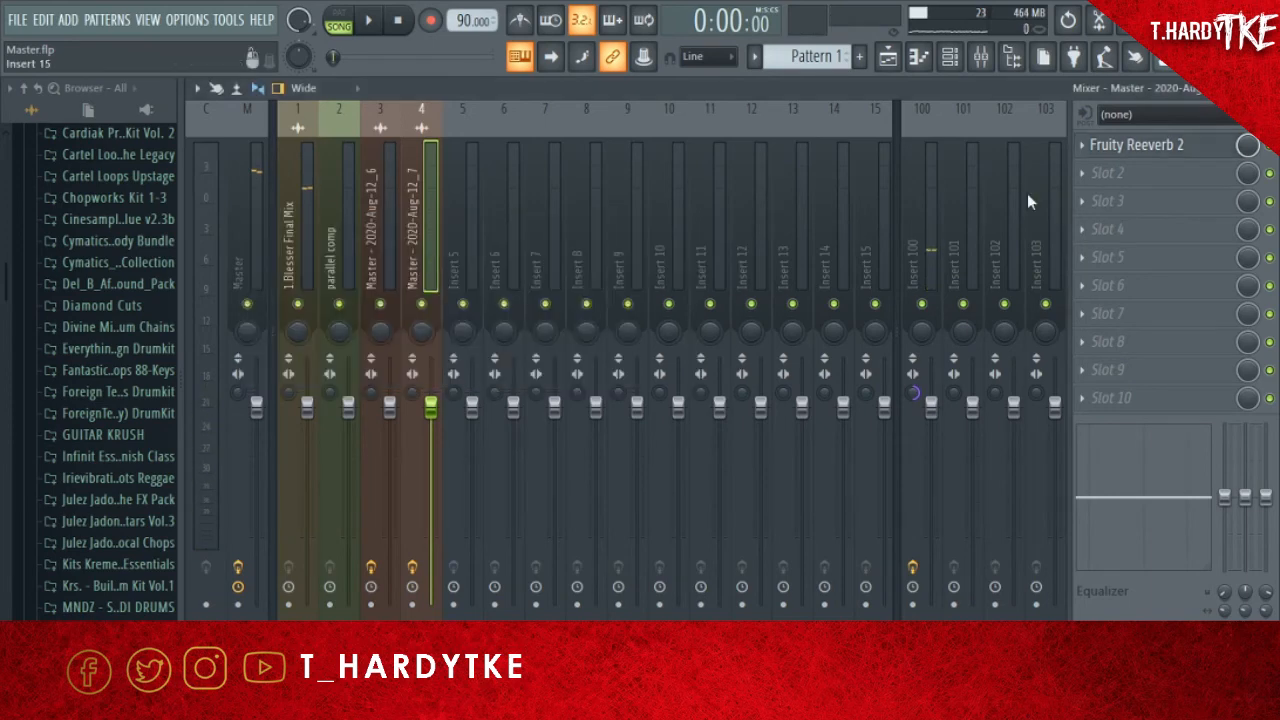
left_click(1267, 88)
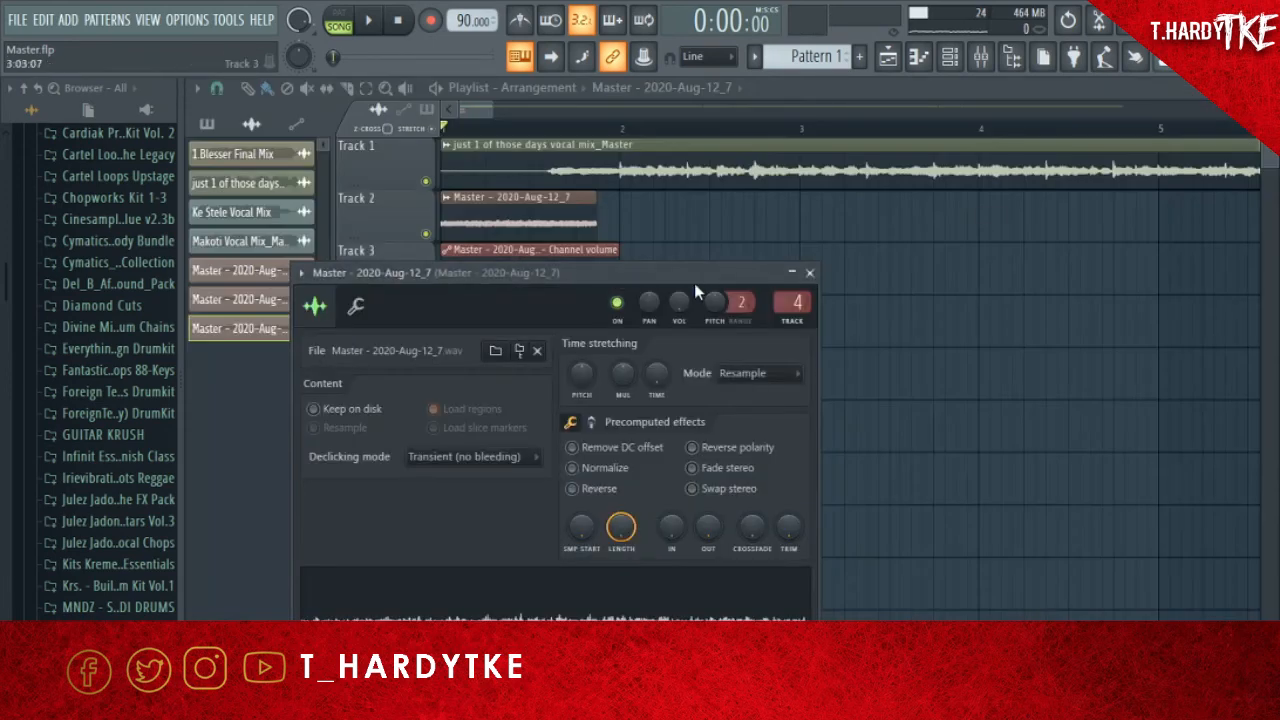
left_click(810, 273)
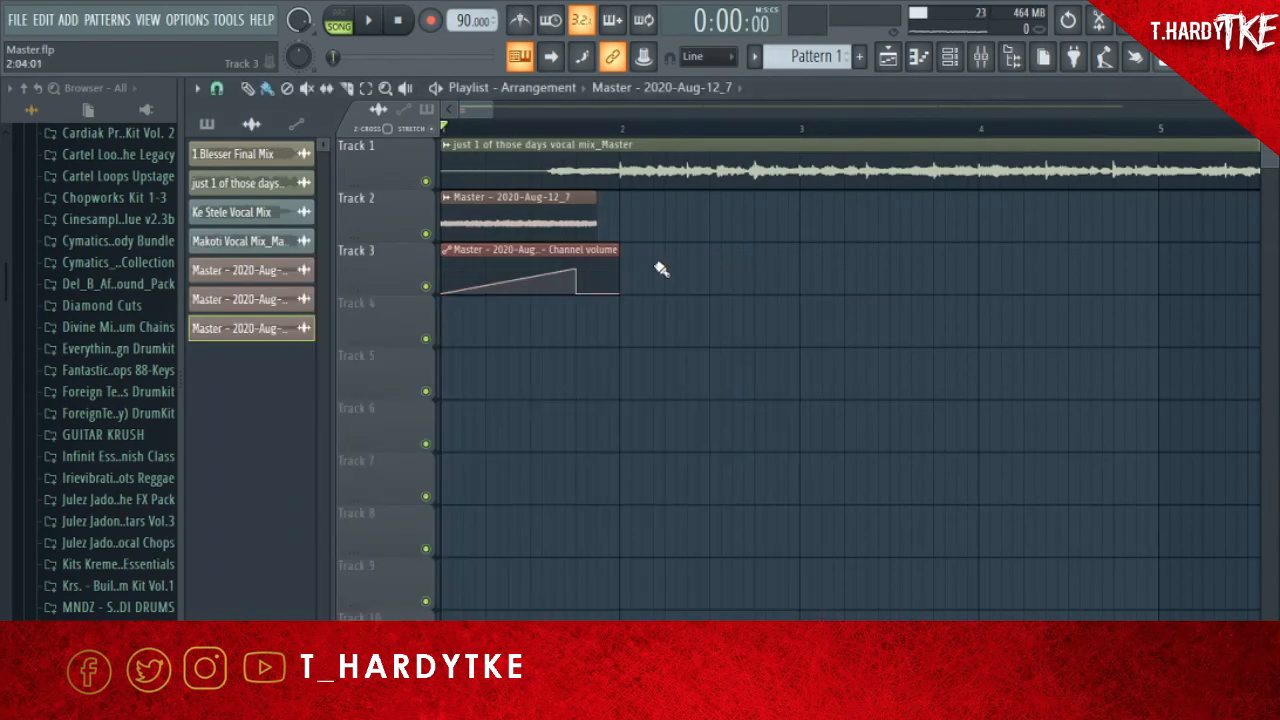